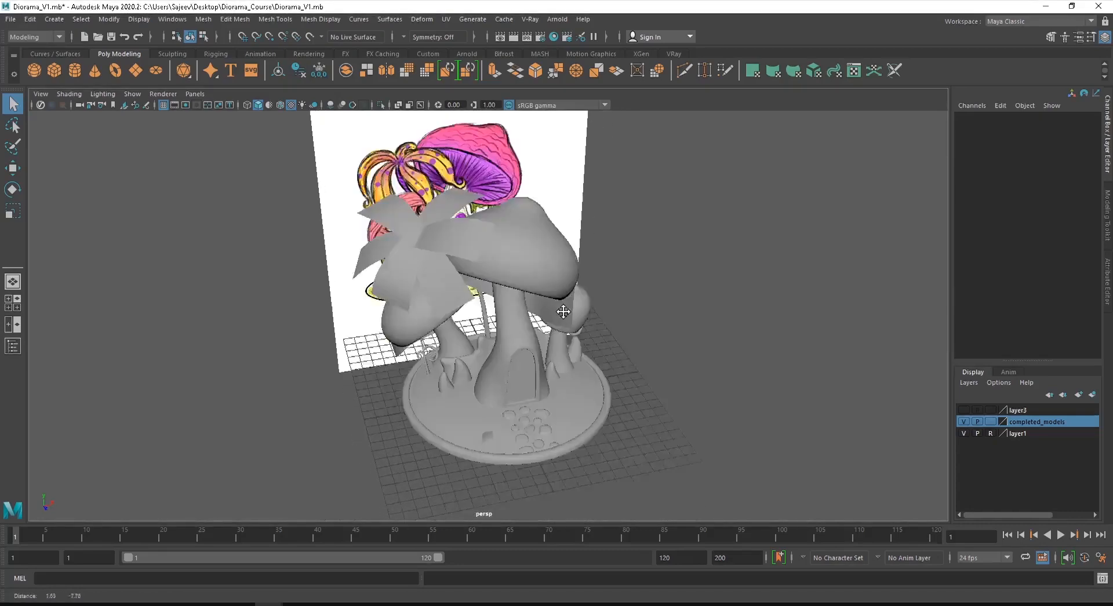
Select the small plane lying on the diorama base beside the stepping stones and inspect its mesh
{"action": "right_click_drag", "start_coordinate": [357, 392], "coordinate": [811, 458], "text": "alt"}
{"action": "left_click_drag", "start_coordinate": [486, 398], "coordinate": [450, 317], "text": "alt"}
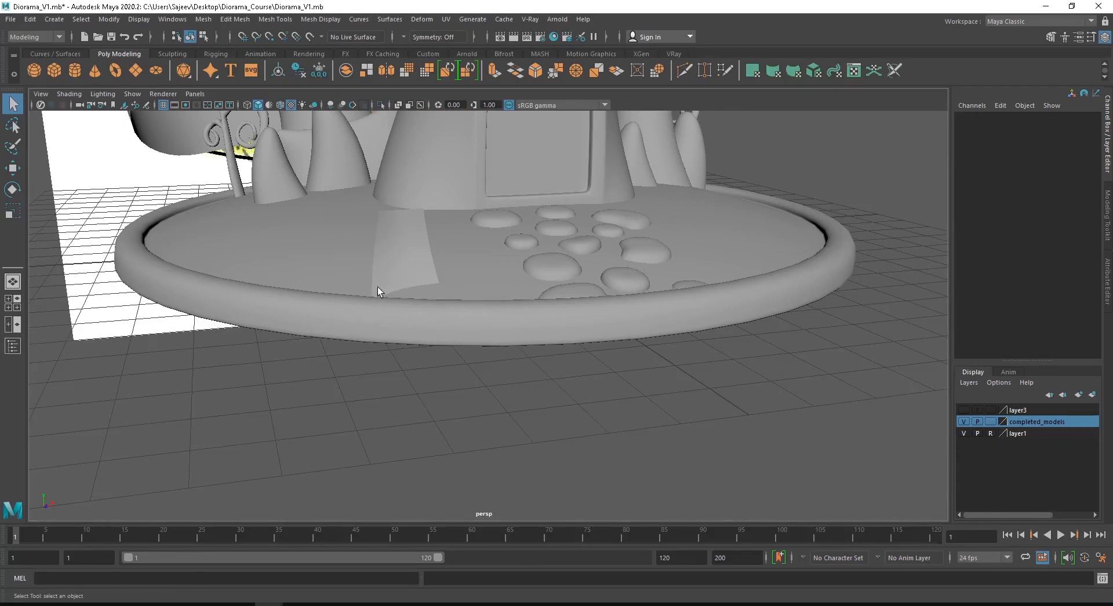
{"action": "left_click", "coordinate": [394, 256]}
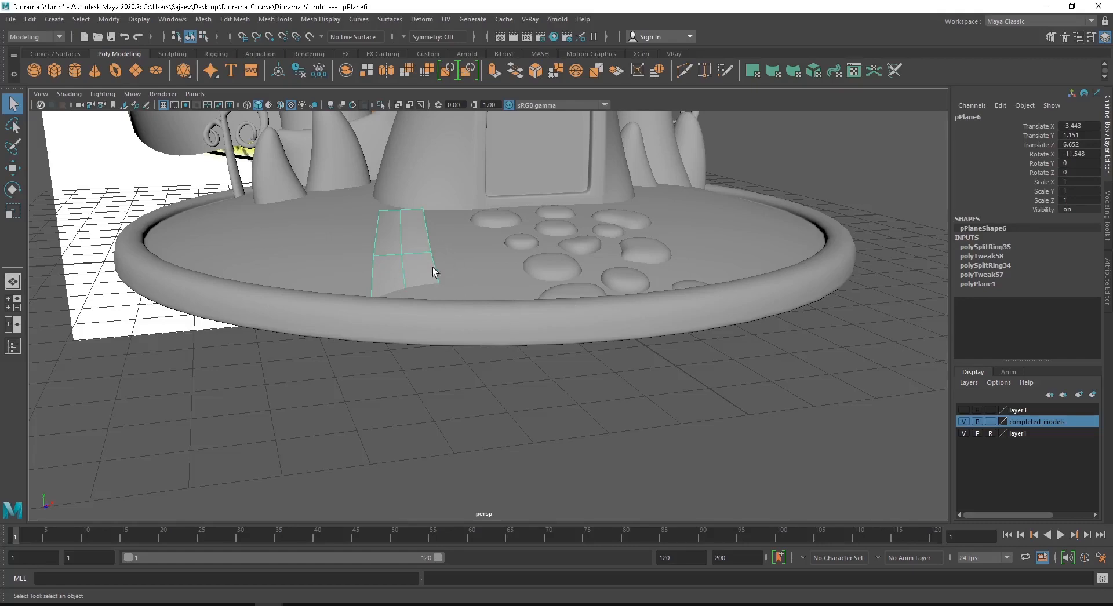
{"action": "scroll", "coordinate": [694, 281], "scroll_direction": "down", "scroll_amount": 10}
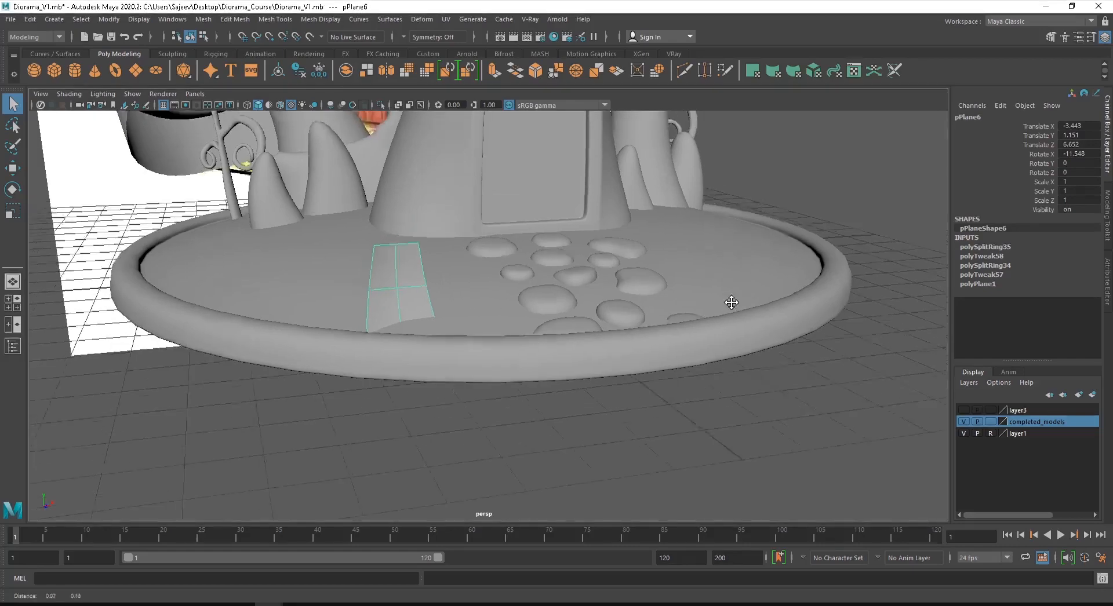
{"action": "left_click_drag", "start_coordinate": [545, 299], "coordinate": [548, 377], "text": "alt"}
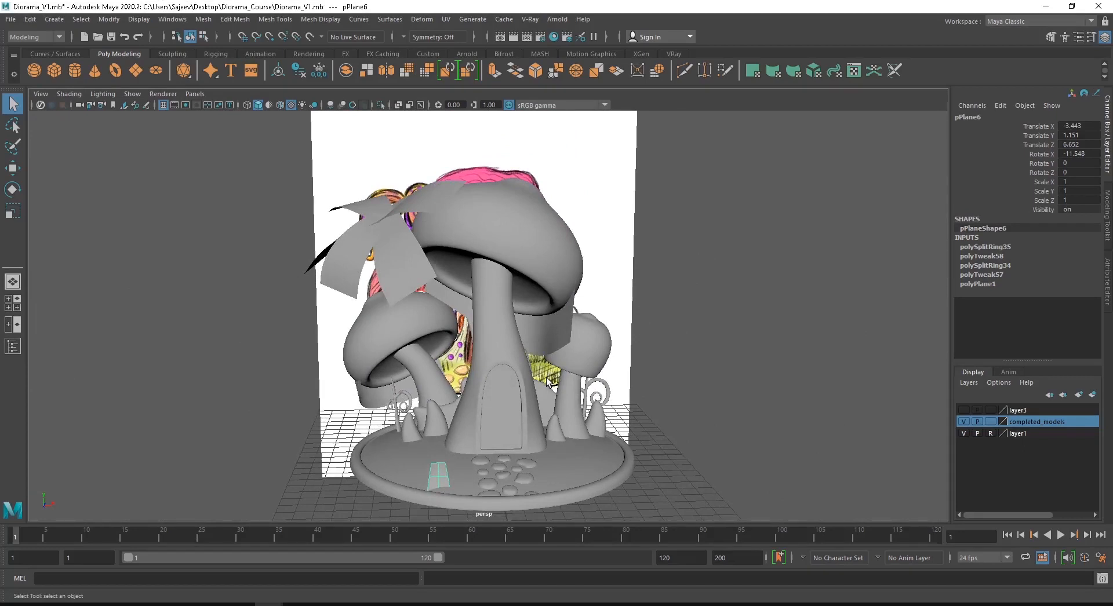
Select the large mushroom cap, compare it with the reference image, and open the UV Editor
{"action": "left_click", "coordinate": [503, 255]}
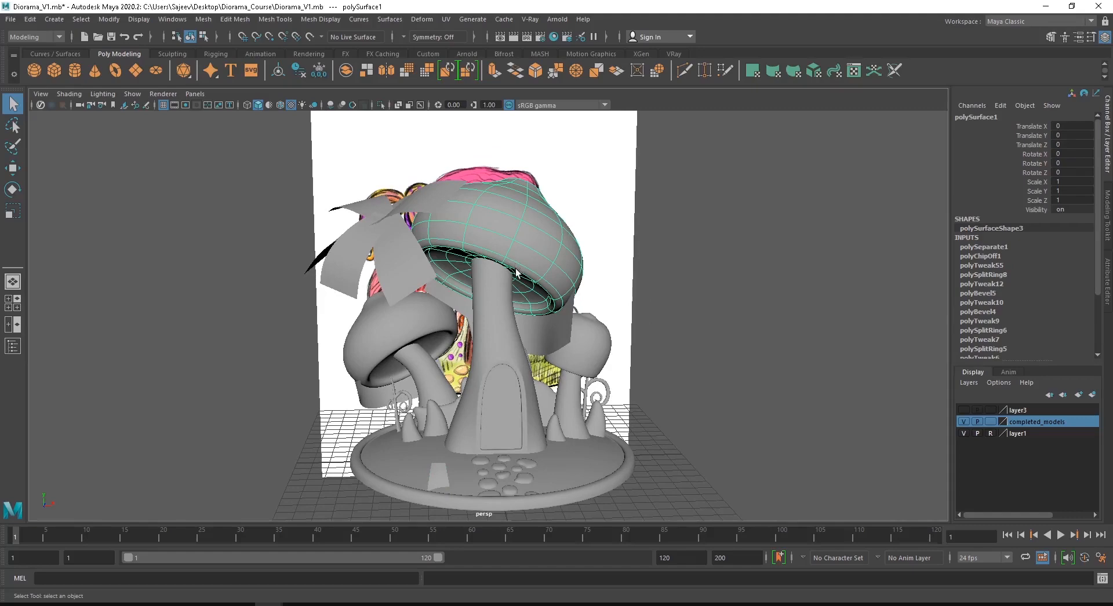
{"action": "left_click_drag", "start_coordinate": [629, 240], "coordinate": [442, 220], "text": "alt"}
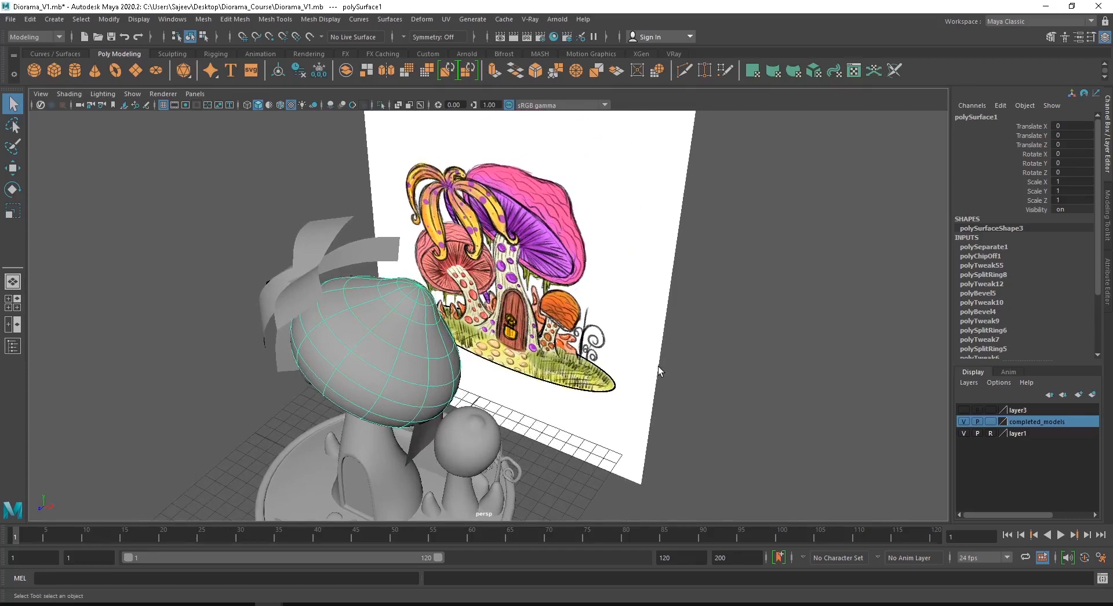
{"action": "left_click_drag", "start_coordinate": [658, 371], "coordinate": [630, 340], "text": "alt"}
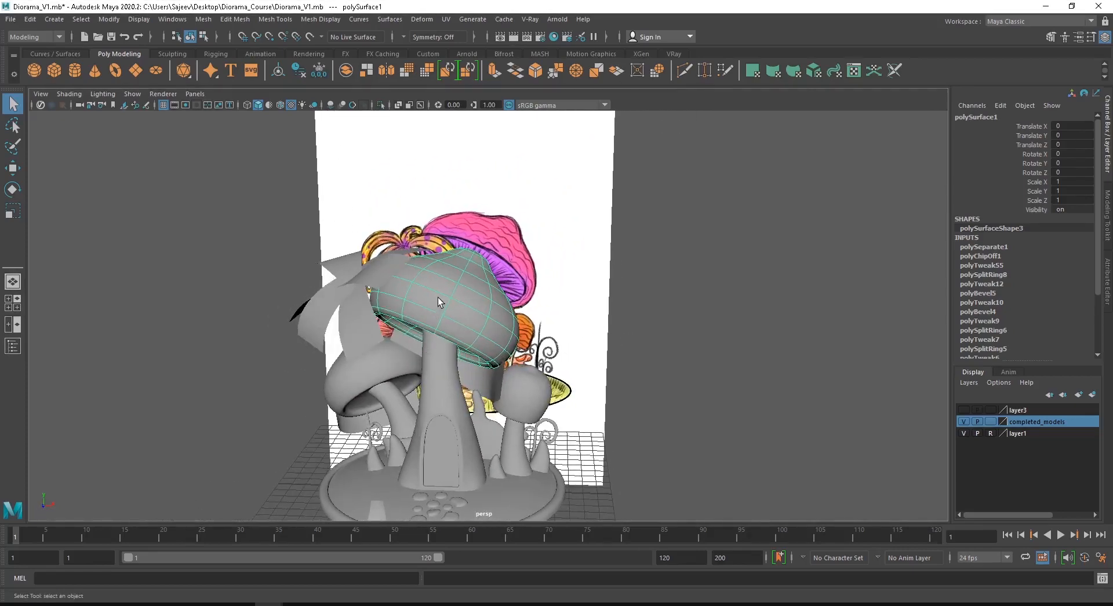
{"action": "middle_click_drag", "start_coordinate": [540, 358], "coordinate": [601, 320], "text": "alt"}
{"action": "right_click_drag", "start_coordinate": [602, 320], "coordinate": [500, 265], "text": "alt"}
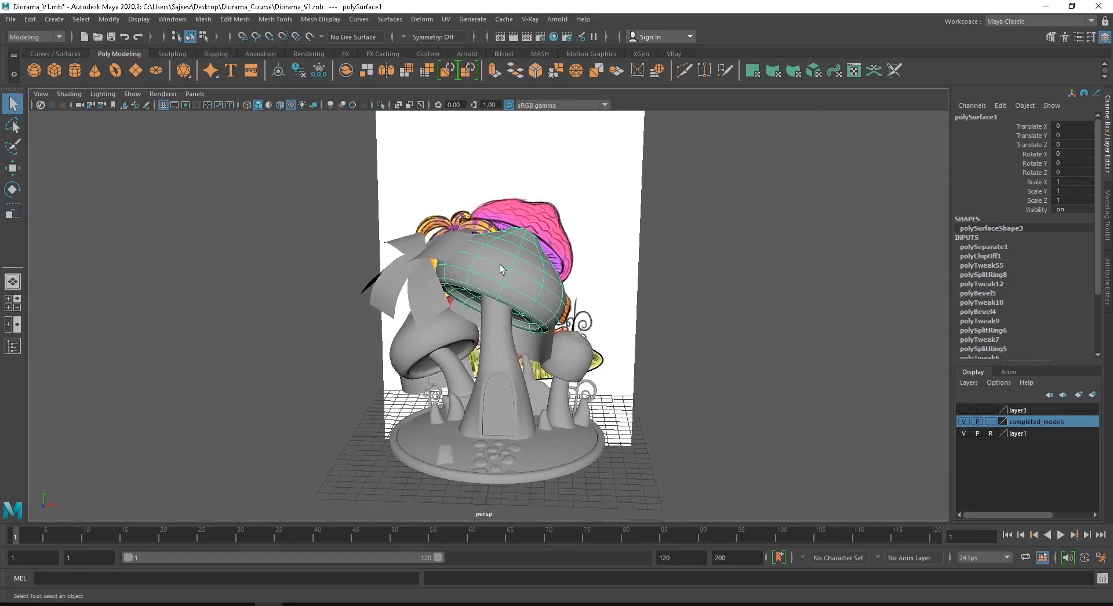
{"action": "left_click", "coordinate": [446, 19]}
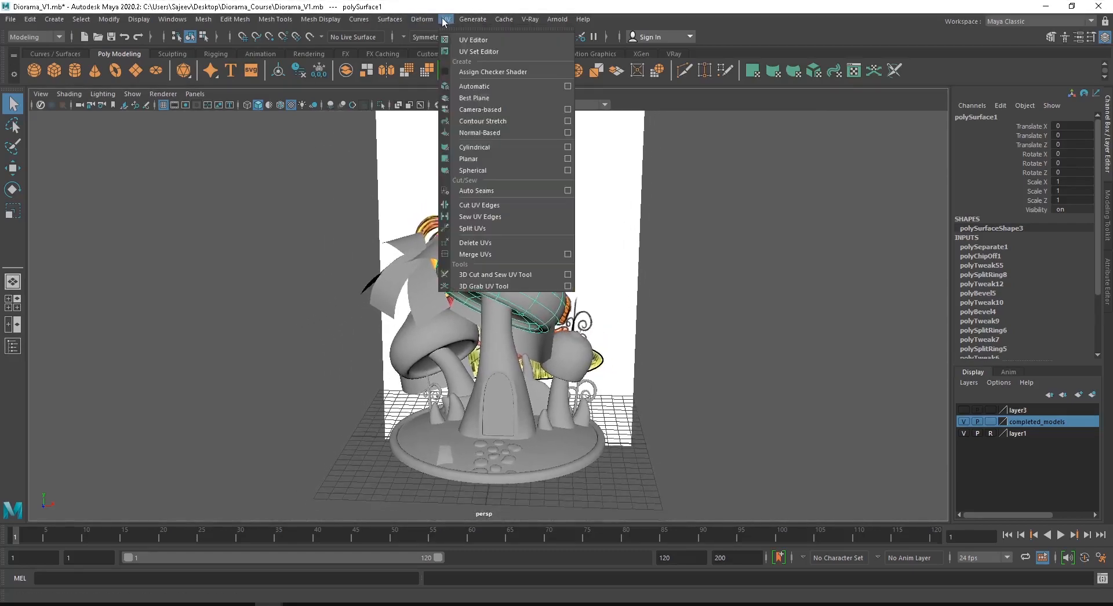
{"action": "left_click", "coordinate": [471, 40]}
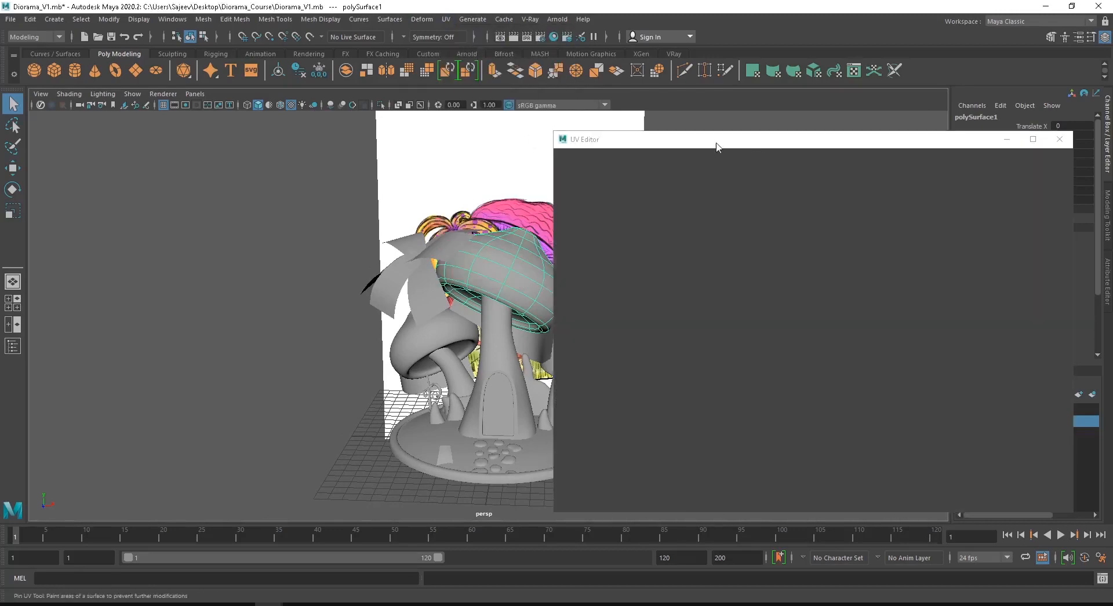
Arrange and resize the UV Editor window so the cap's UV layout and the diorama model are visible side by side
{"action": "left_click_drag", "start_coordinate": [715, 143], "coordinate": [235, 143]}
{"action": "right_click_drag", "start_coordinate": [716, 309], "coordinate": [640, 319], "text": "alt"}
{"action": "middle_click_drag", "start_coordinate": [635, 328], "coordinate": [788, 350], "text": "alt"}
{"action": "left_click_drag", "start_coordinate": [780, 348], "coordinate": [718, 322], "text": "alt"}
{"action": "middle_click_drag", "start_coordinate": [715, 321], "coordinate": [754, 311], "text": "alt"}
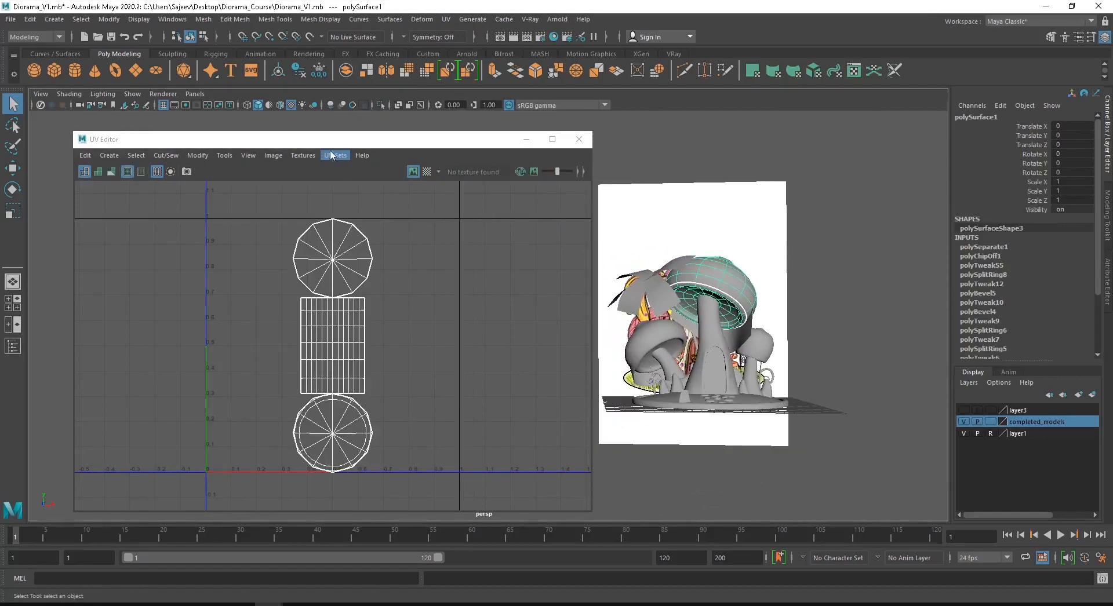
{"action": "left_click_drag", "start_coordinate": [316, 140], "coordinate": [279, 130]}
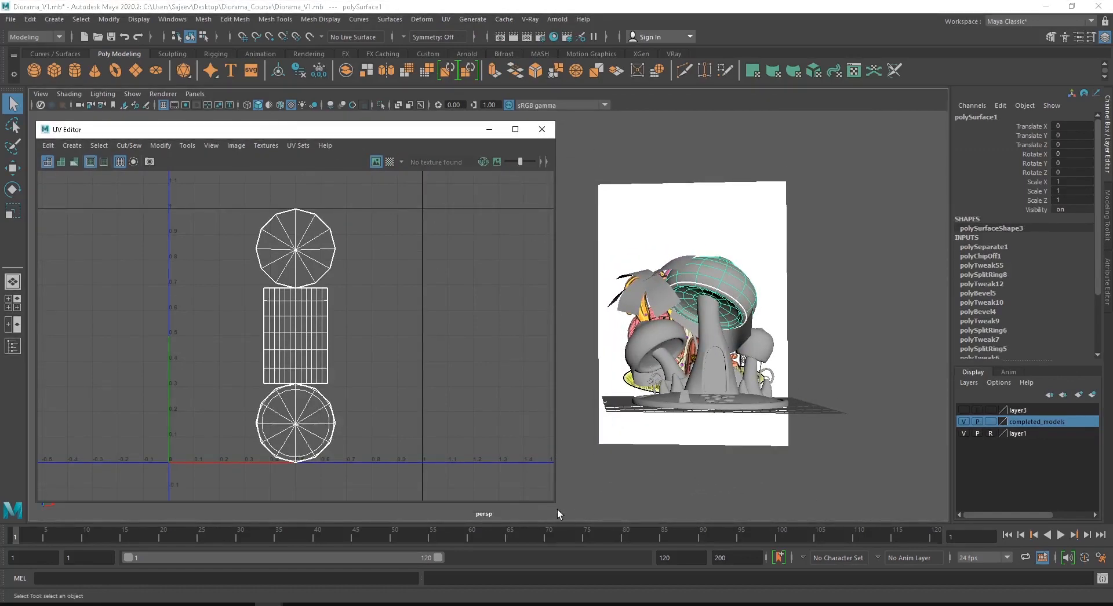
{"action": "left_click_drag", "start_coordinate": [555, 503], "coordinate": [537, 508]}
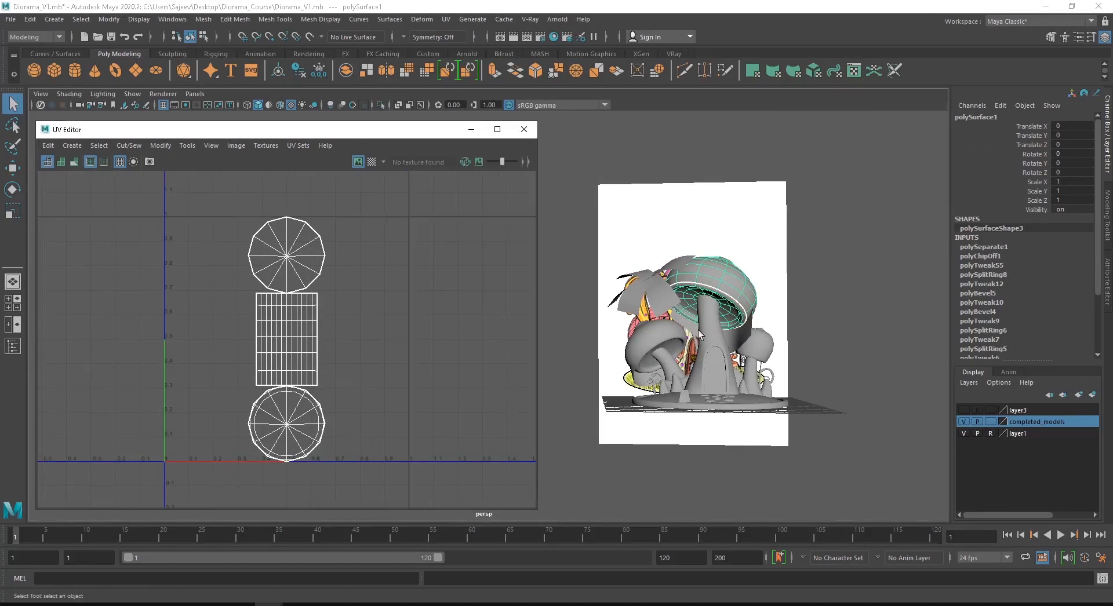
Examine the UV layouts of the smaller mushroom cap beside the leafy plant, the main stem and the small rounded cap
{"action": "right_click_drag", "start_coordinate": [679, 326], "coordinate": [741, 346], "text": "alt"}
{"action": "left_click_drag", "start_coordinate": [742, 346], "coordinate": [741, 371], "text": "alt"}
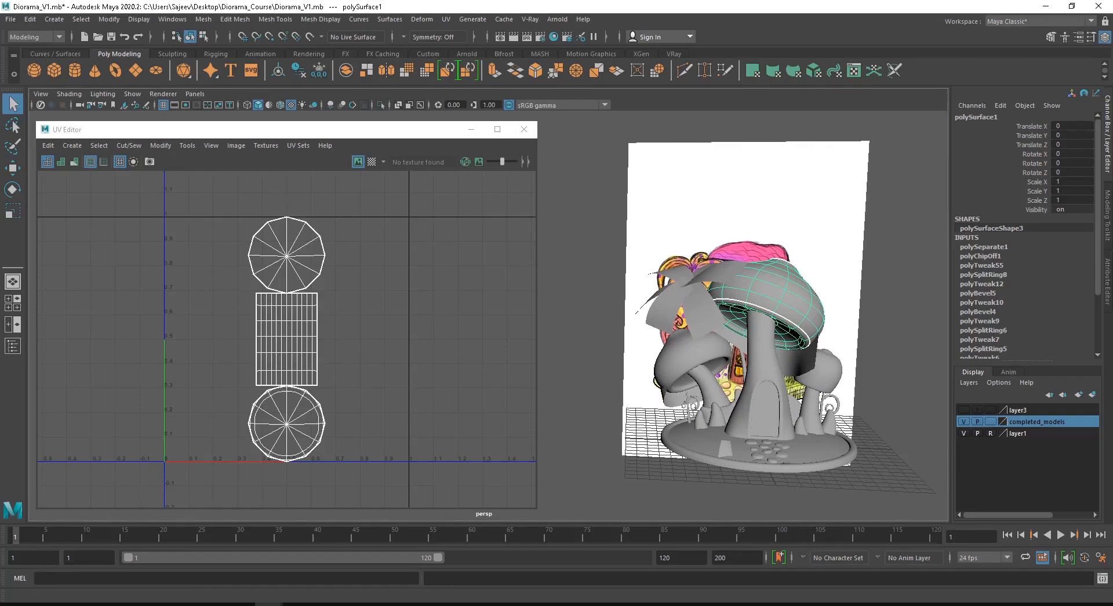
{"action": "left_click_drag", "start_coordinate": [758, 345], "coordinate": [755, 313], "text": "alt"}
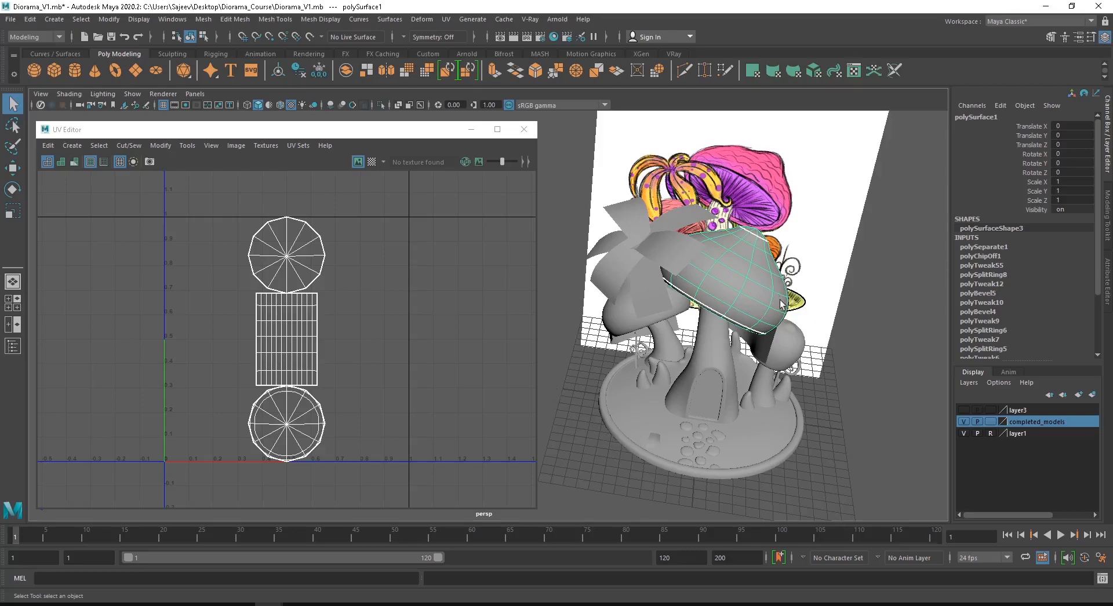
{"action": "left_click_drag", "start_coordinate": [822, 361], "coordinate": [718, 314], "text": "alt"}
{"action": "middle_click_drag", "start_coordinate": [717, 314], "coordinate": [718, 363], "text": "alt"}
{"action": "left_click", "coordinate": [648, 353]}
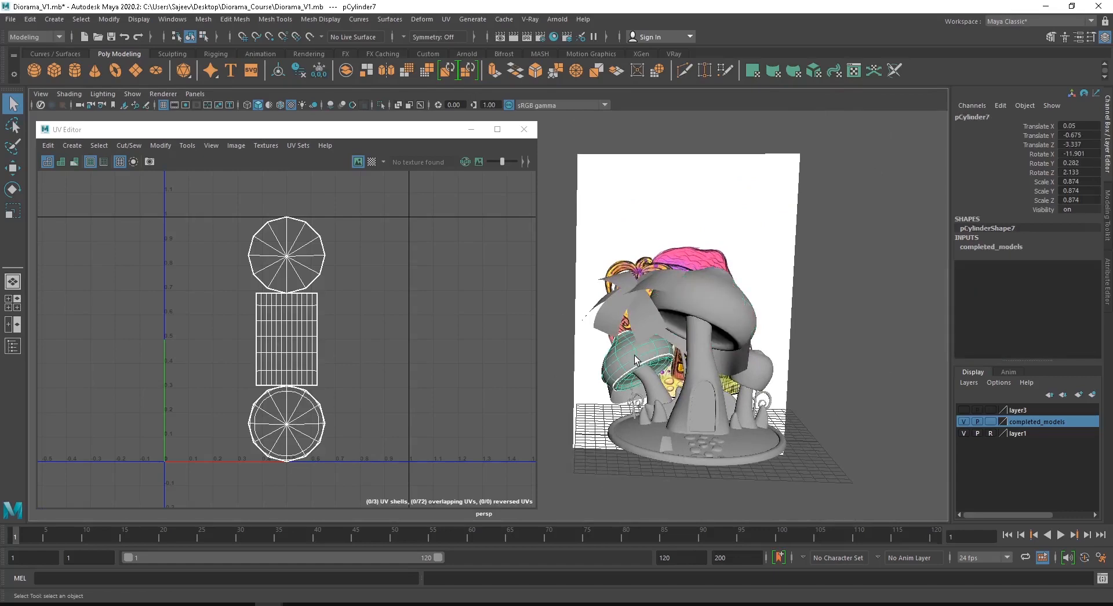
{"action": "left_click", "coordinate": [702, 363]}
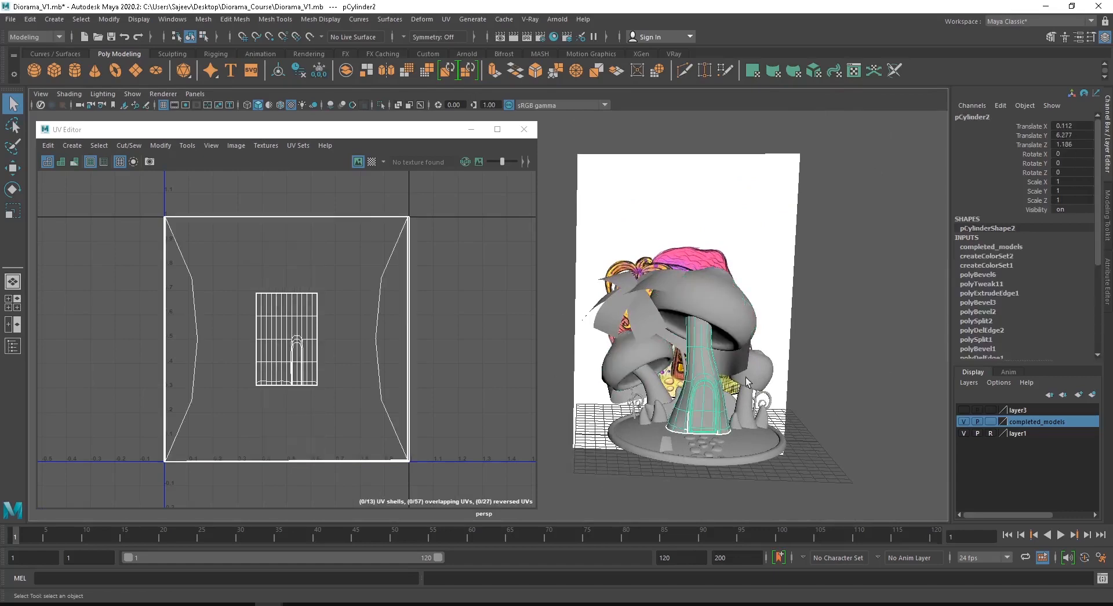
{"action": "left_click", "coordinate": [758, 373]}
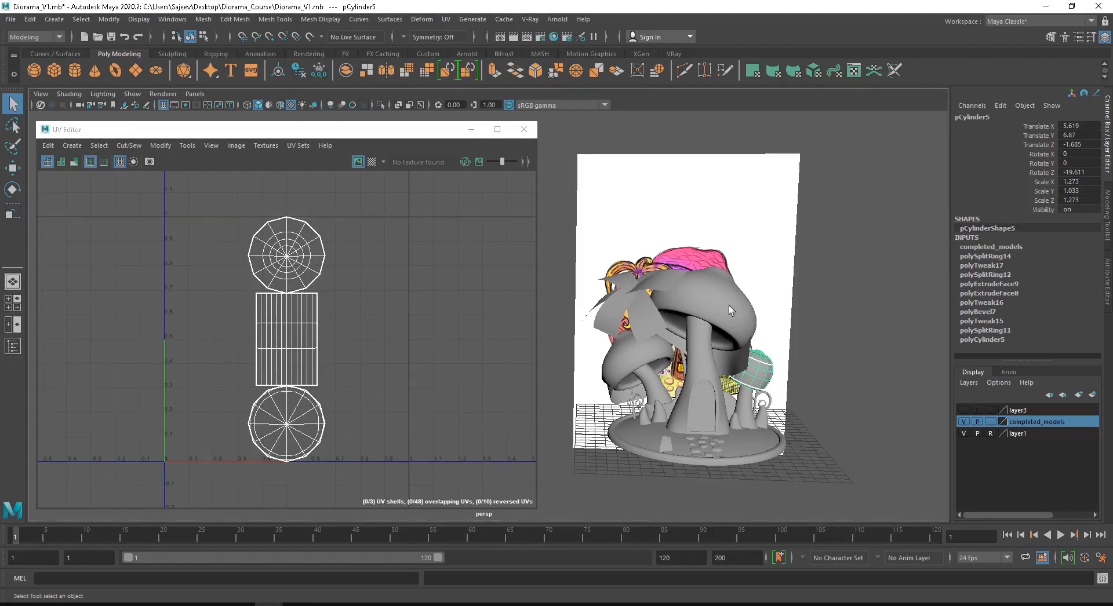
{"action": "left_click_drag", "start_coordinate": [729, 305], "coordinate": [668, 313], "text": "alt"}
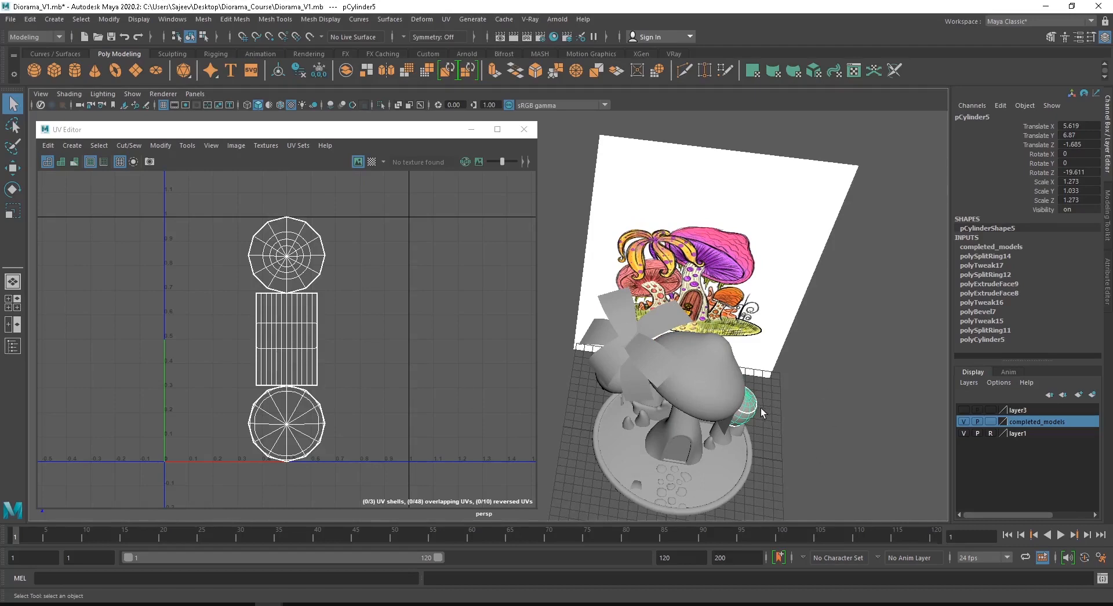
Narrow the UV Editor window, examine the UV layouts of the main stem and the round base, and clear the selection
{"action": "left_click_drag", "start_coordinate": [537, 509], "coordinate": [517, 514]}
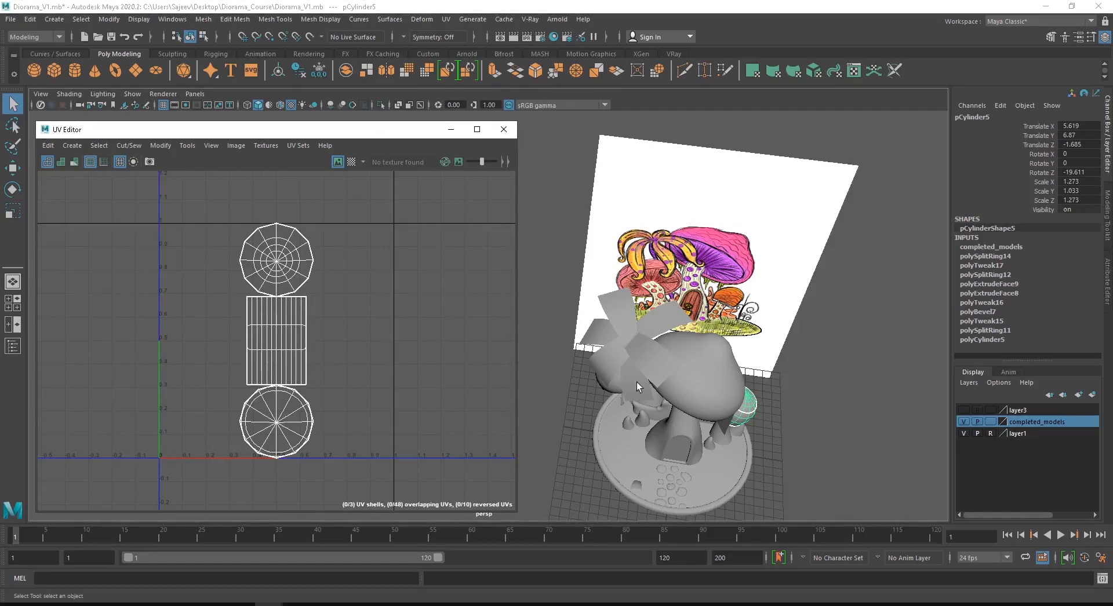
{"action": "left_click_drag", "start_coordinate": [770, 392], "coordinate": [733, 376], "text": "alt"}
{"action": "scroll", "coordinate": [733, 375], "scroll_direction": "up", "scroll_amount": 3}
{"action": "left_click", "coordinate": [697, 379]}
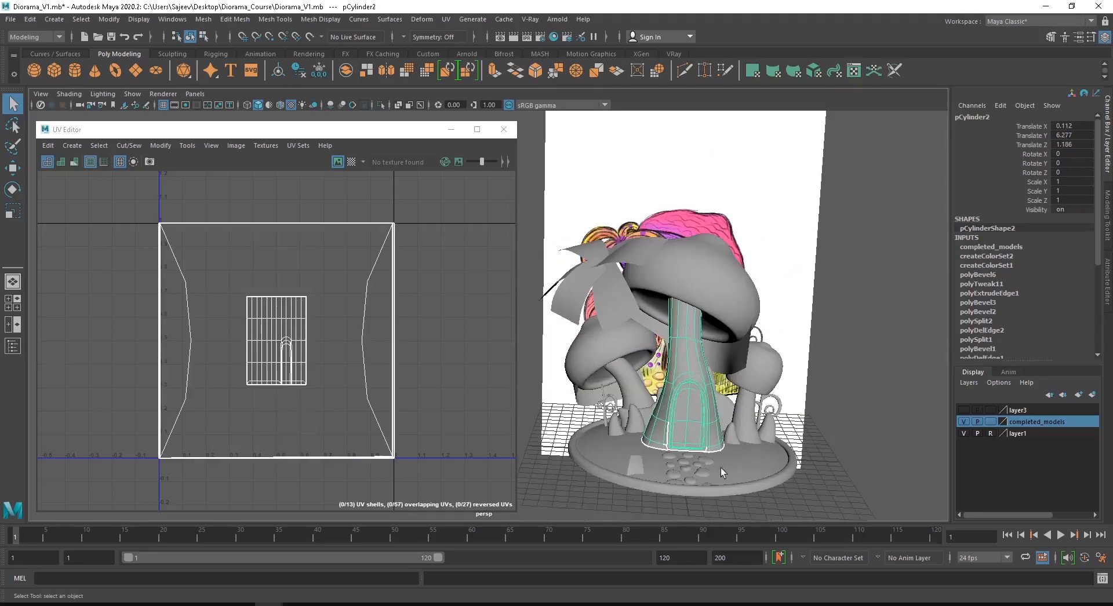
{"action": "middle_click_drag", "start_coordinate": [692, 470], "coordinate": [739, 377], "text": "alt"}
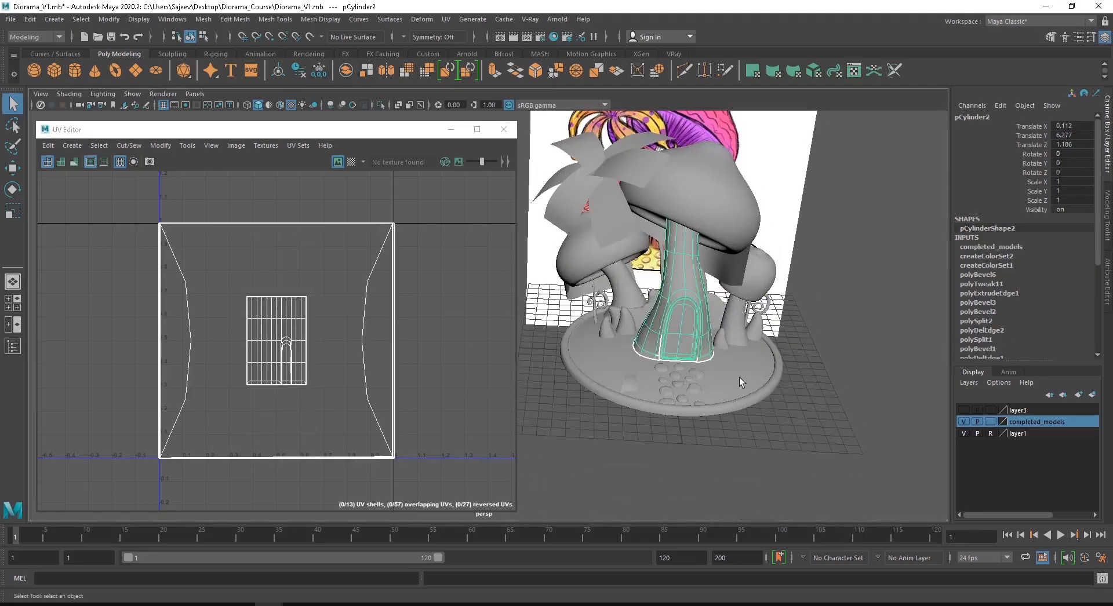
{"action": "left_click", "coordinate": [741, 382]}
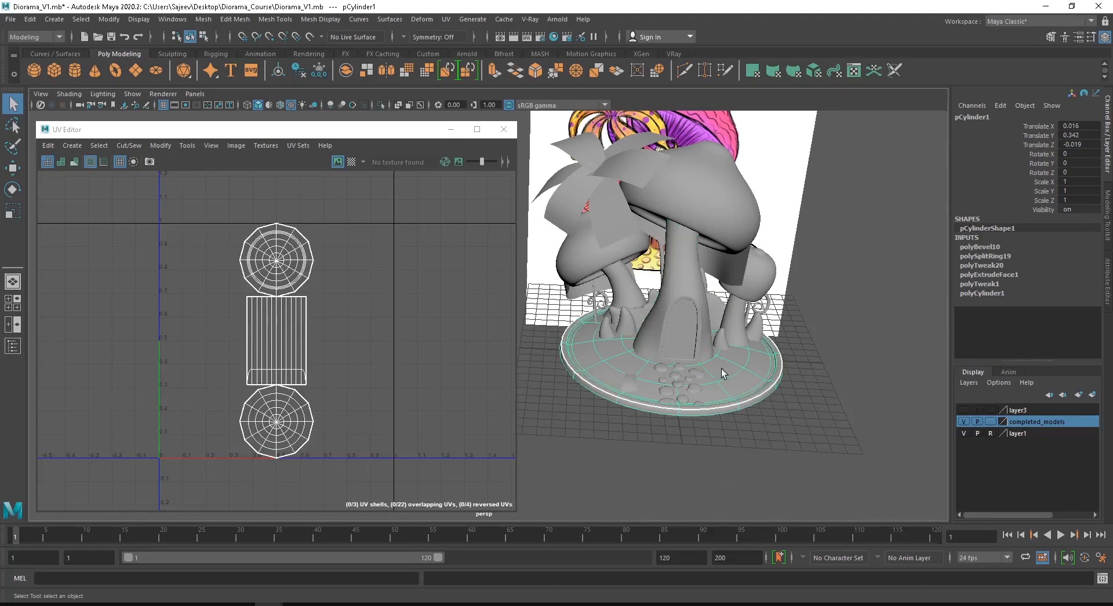
{"action": "left_click", "coordinate": [854, 267]}
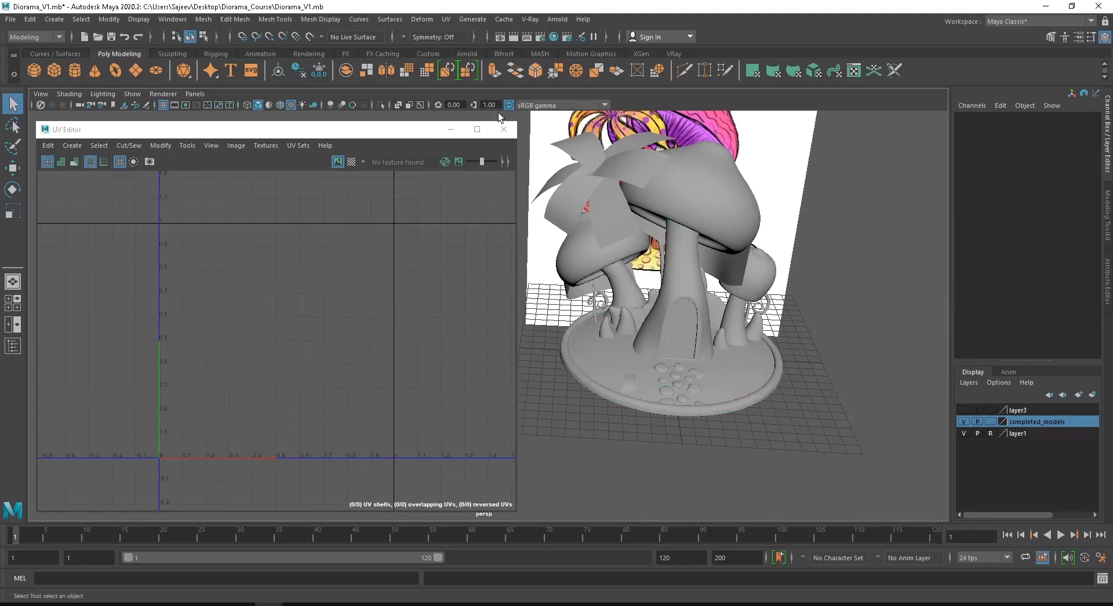
Close the floating UV Editor, switch the workspace to UV Editing, and frame the mushroom diorama in the viewport
{"action": "left_click", "coordinate": [504, 130]}
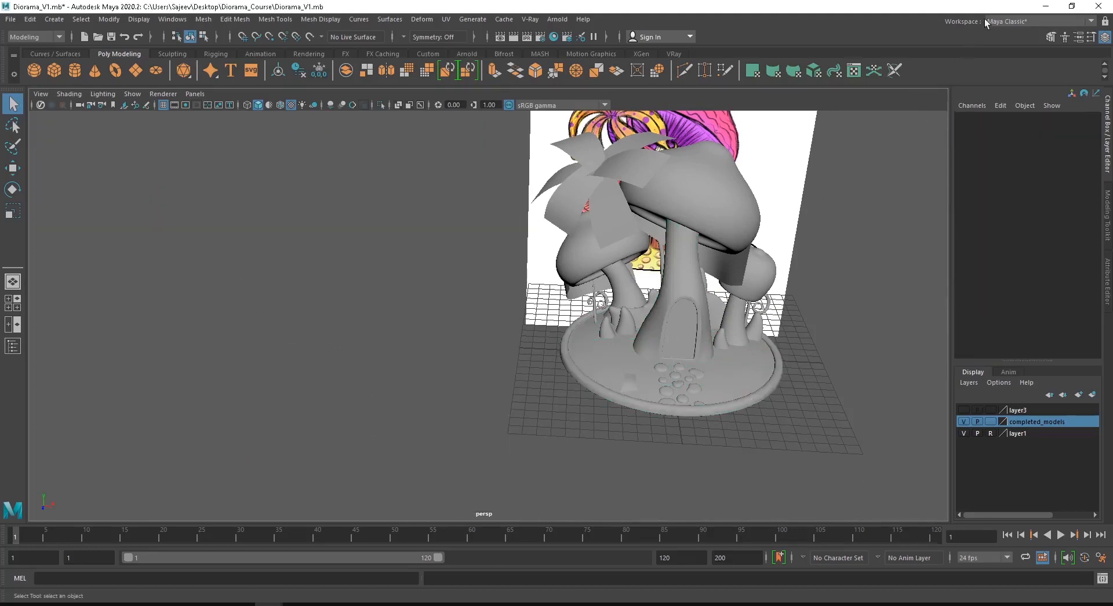
{"action": "left_click", "coordinate": [1005, 23]}
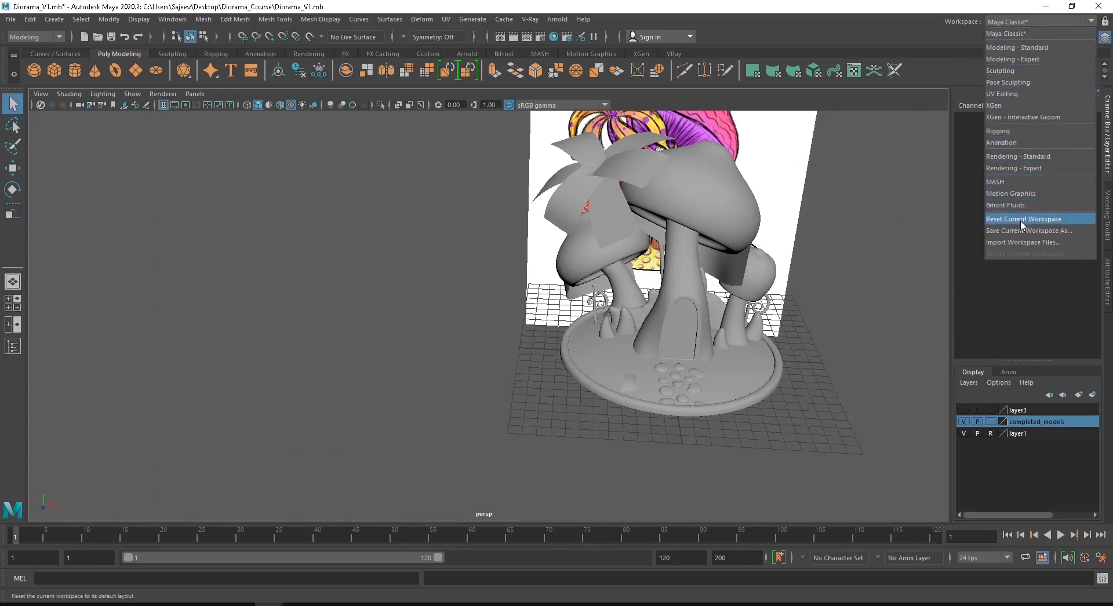
{"action": "left_click", "coordinate": [1008, 95]}
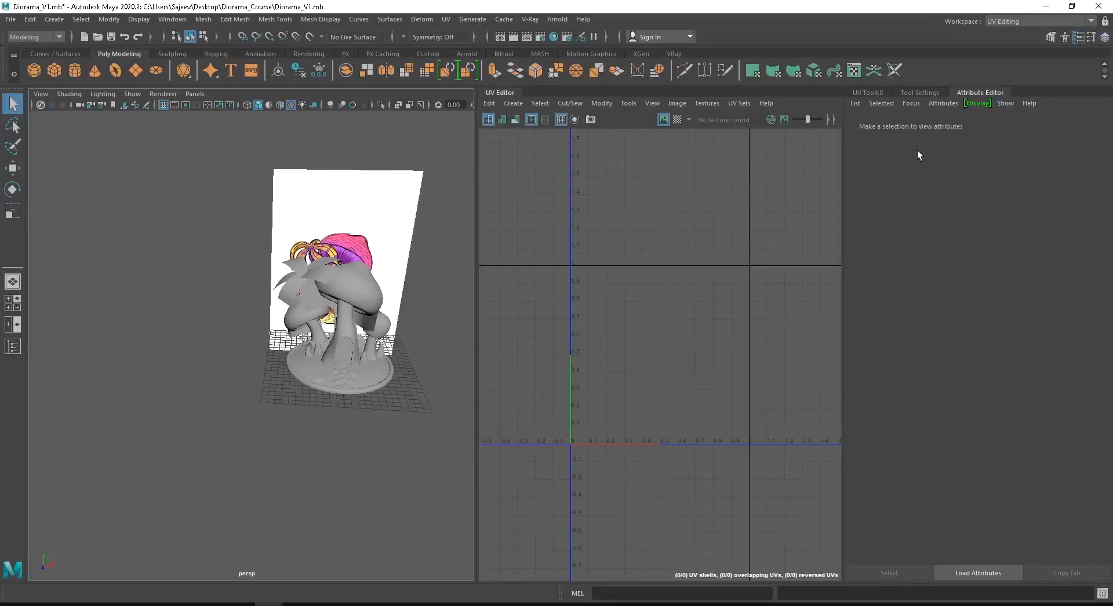
{"action": "left_click_drag", "start_coordinate": [397, 248], "coordinate": [288, 293], "text": "alt"}
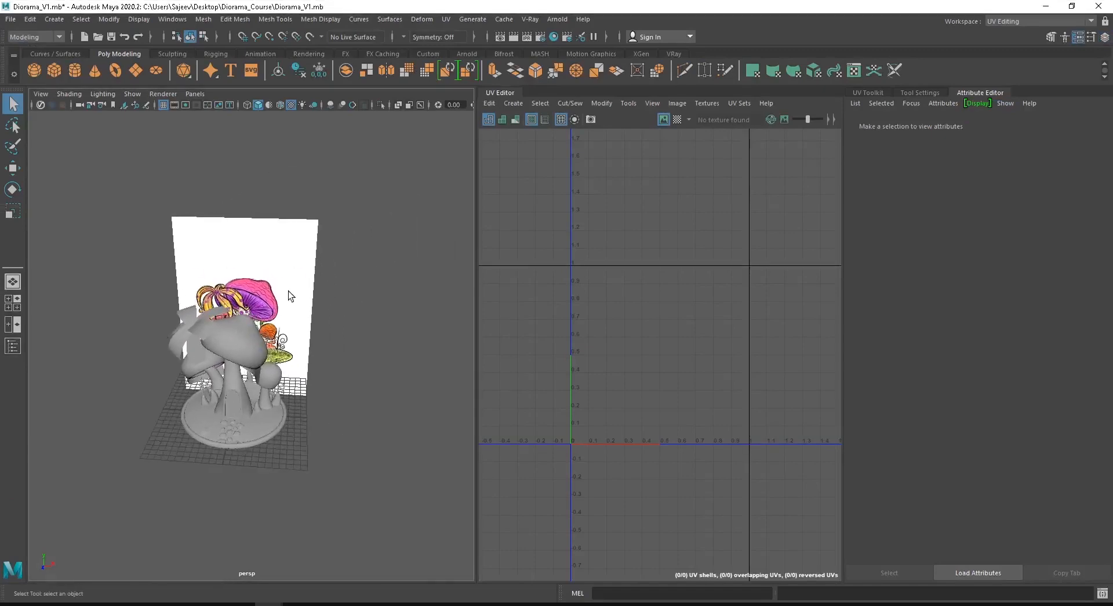
{"action": "right_click_drag", "start_coordinate": [288, 293], "coordinate": [332, 348], "text": "alt"}
{"action": "left_click_drag", "start_coordinate": [333, 348], "coordinate": [284, 324], "text": "alt"}
{"action": "right_click_drag", "start_coordinate": [283, 326], "coordinate": [325, 276], "text": "alt"}
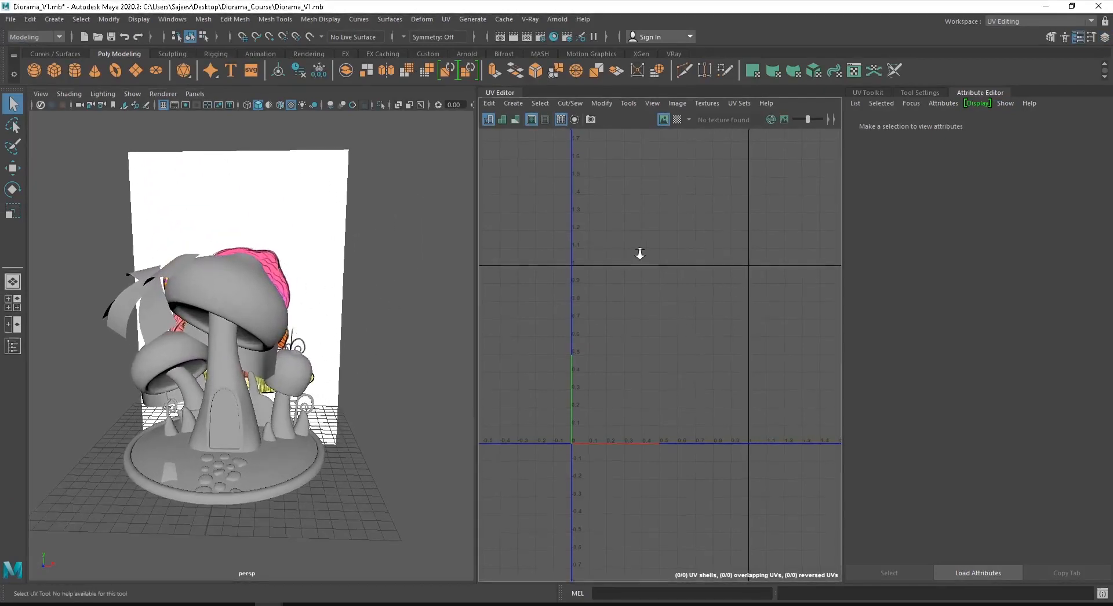
Frame the 0 to 1 UV space in the UV Editor and trace its boundary with a selection marquee
{"action": "right_click_drag", "start_coordinate": [638, 253], "coordinate": [618, 266], "text": "alt"}
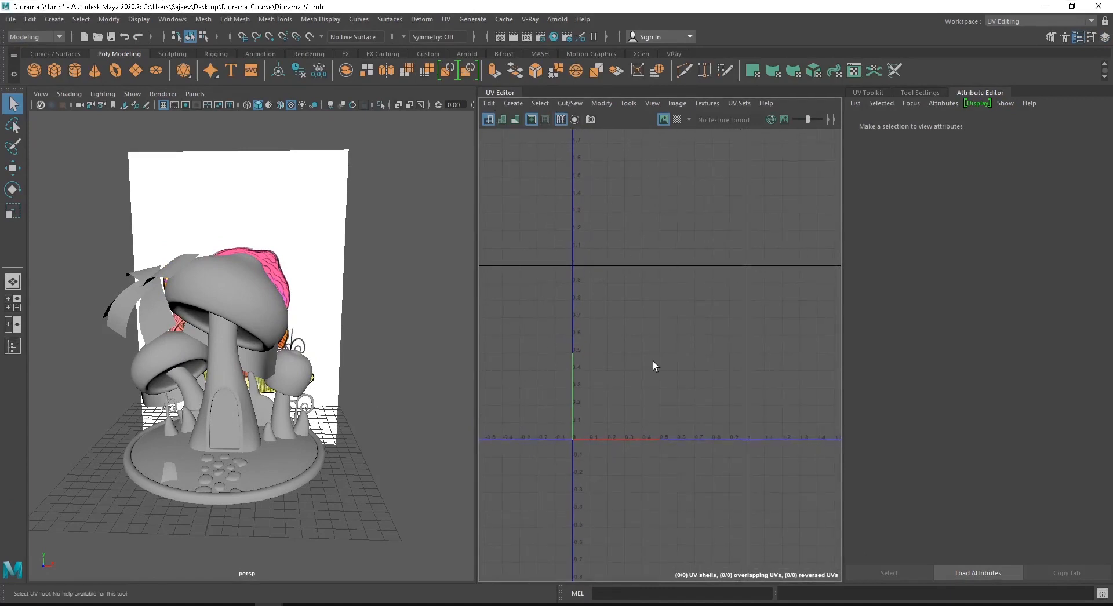
{"action": "middle_click_drag", "start_coordinate": [654, 365], "coordinate": [631, 285], "text": "alt"}
{"action": "right_click_drag", "start_coordinate": [630, 284], "coordinate": [715, 332], "text": "alt"}
{"action": "middle_click_drag", "start_coordinate": [715, 332], "coordinate": [687, 391], "text": "alt"}
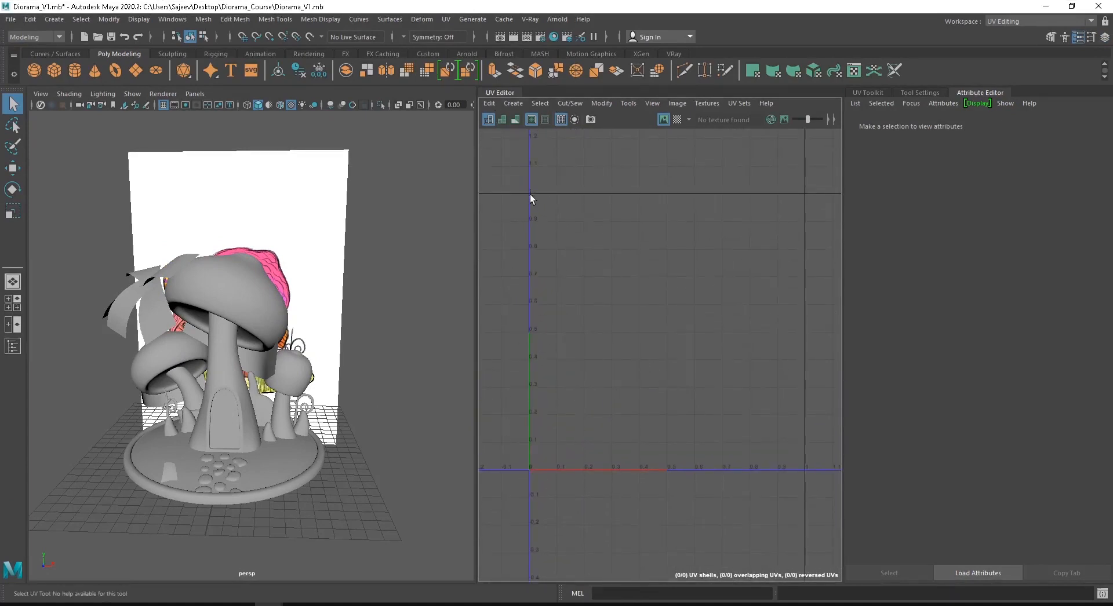
{"action": "left_click_drag", "start_coordinate": [530, 194], "coordinate": [805, 471]}
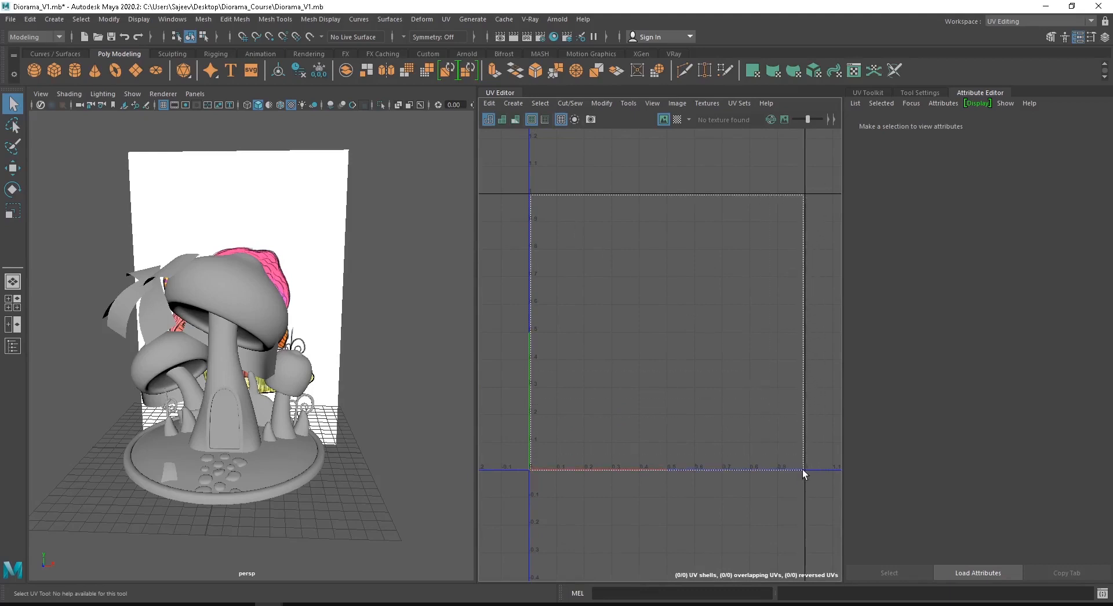
{"action": "middle_click_drag", "start_coordinate": [600, 459], "coordinate": [605, 449], "text": "alt"}
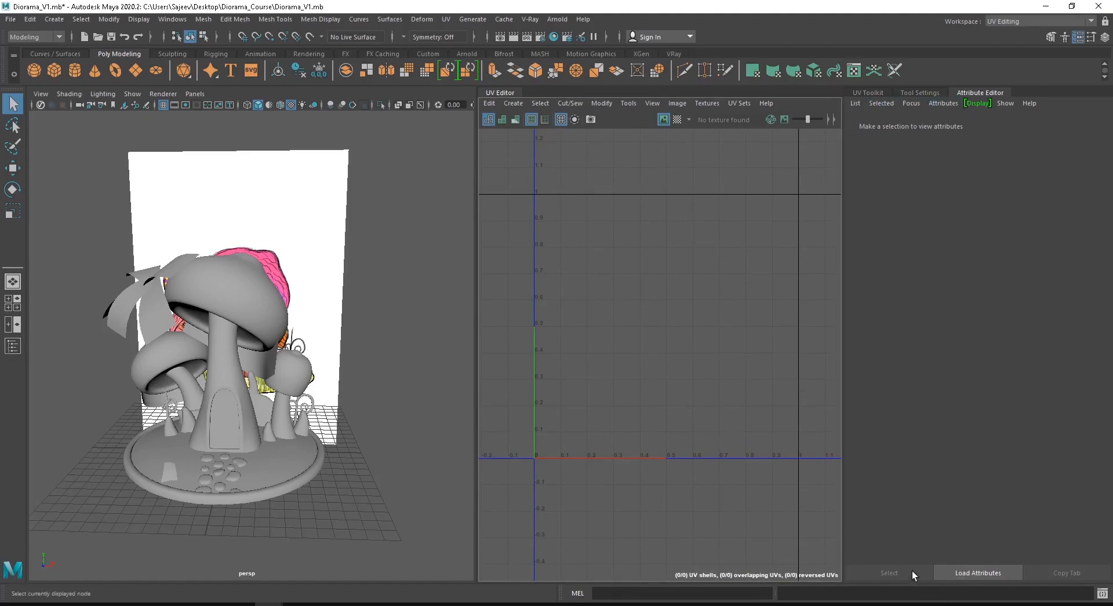
Show the UV Toolkit and narrow its panel to give the viewport and UV Editor more room
{"action": "left_click", "coordinate": [867, 93]}
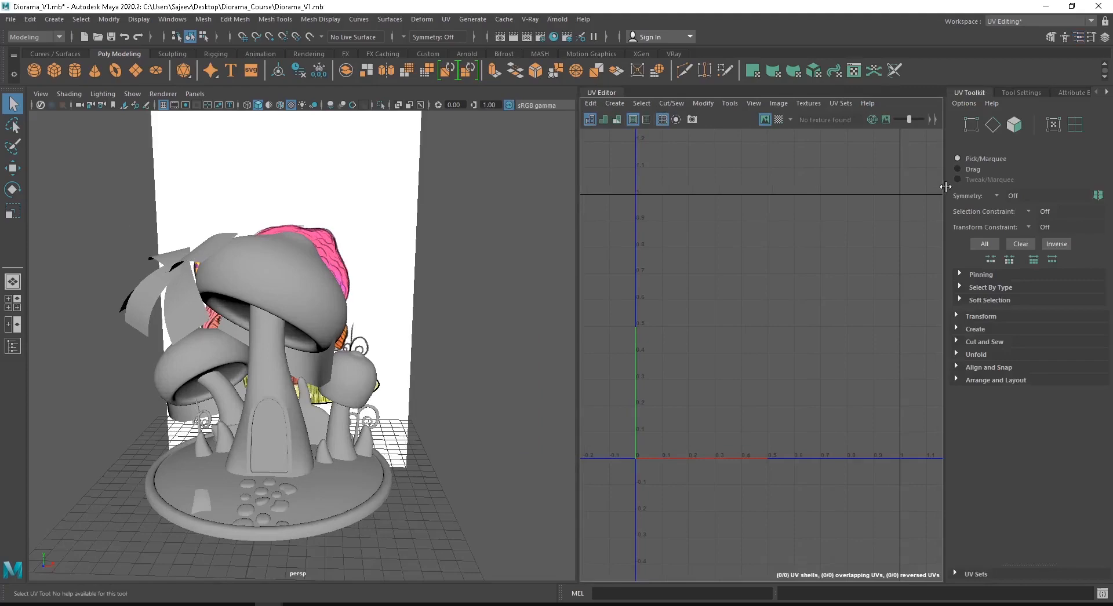
{"action": "left_click_drag", "start_coordinate": [942, 186], "coordinate": [1002, 187]}
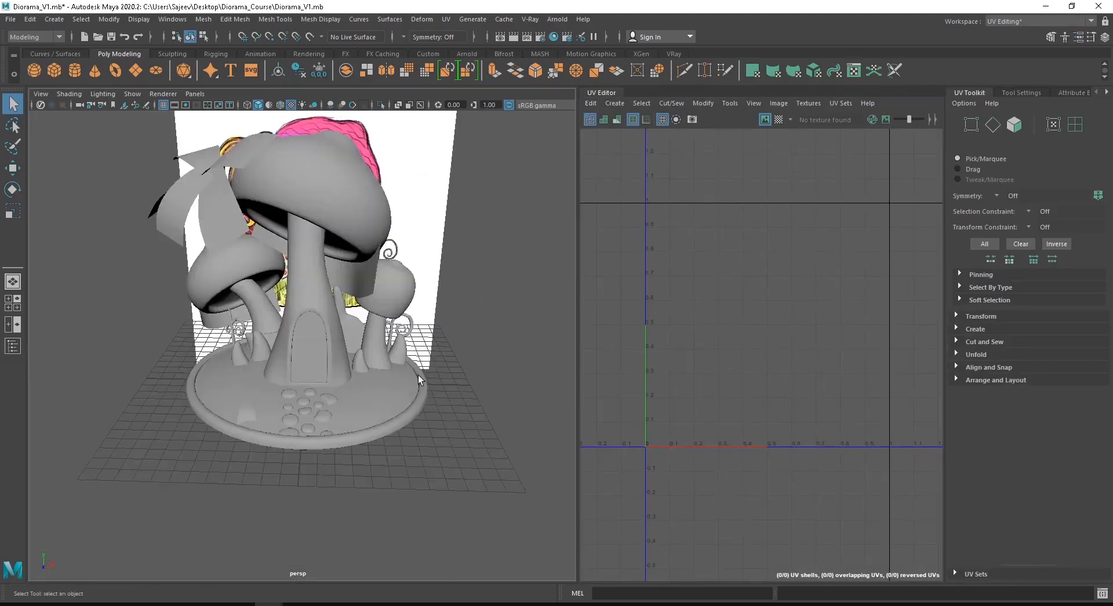
Select the round base, the small mushroom cap, and the main stem in turn to compare their UV layouts
{"action": "left_click", "coordinate": [411, 380]}
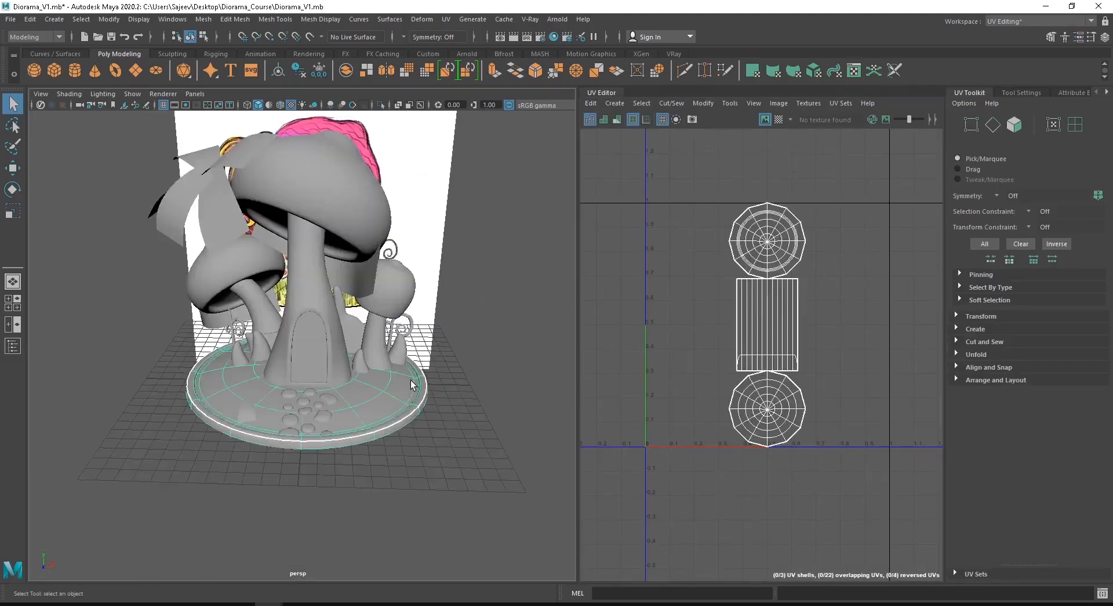
{"action": "left_click", "coordinate": [373, 336]}
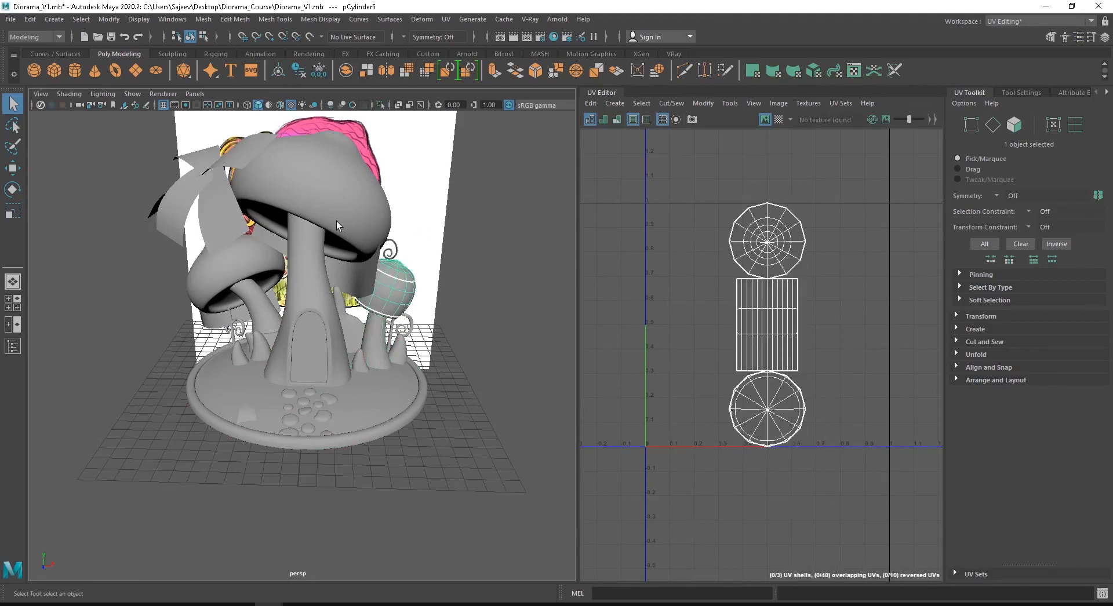
{"action": "left_click", "coordinate": [298, 273]}
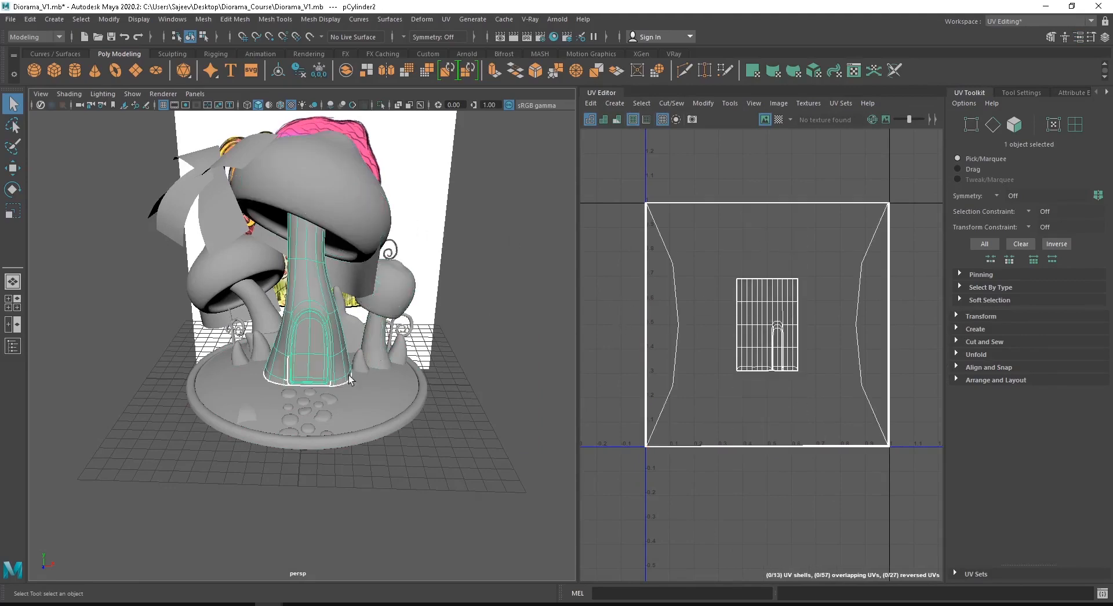
Select the round base, isolate it in the viewport, and frame it from above
{"action": "left_click", "coordinate": [360, 407]}
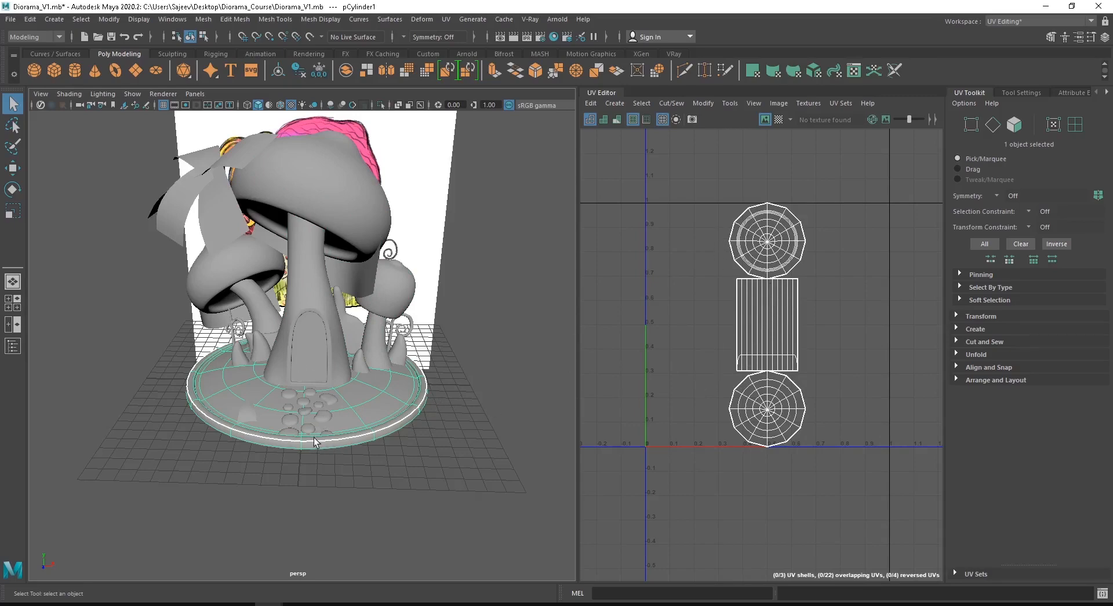
{"action": "left_click_drag", "start_coordinate": [314, 437], "coordinate": [379, 395], "text": "alt"}
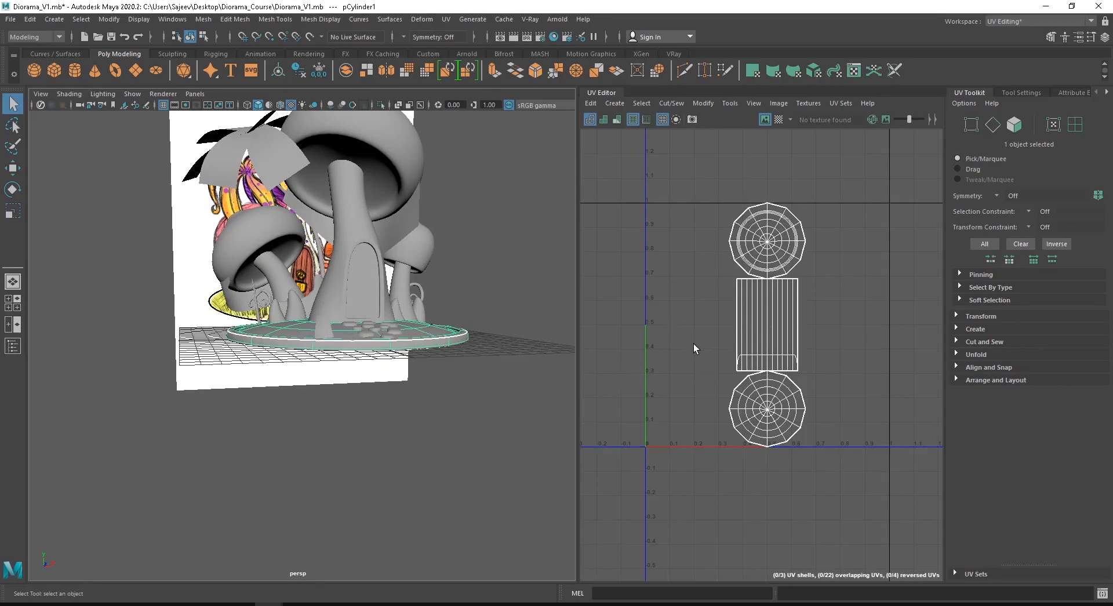
{"action": "left_click_drag", "start_coordinate": [388, 315], "coordinate": [346, 384], "text": "alt"}
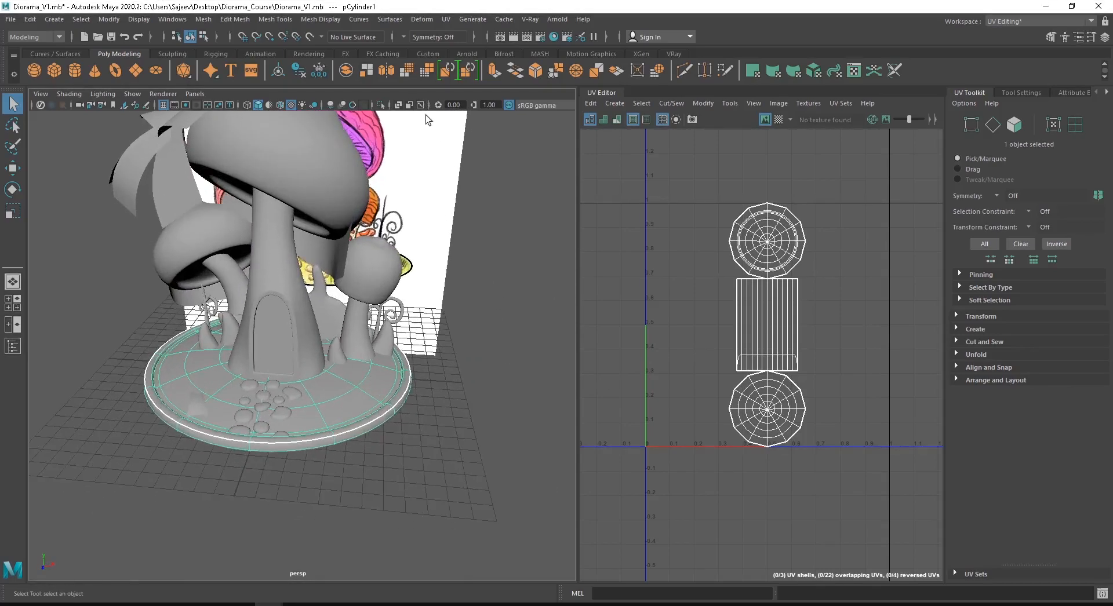
{"action": "left_click", "coordinate": [381, 104]}
{"action": "right_click_drag", "start_coordinate": [322, 322], "coordinate": [291, 400], "text": "alt"}
{"action": "left_click_drag", "start_coordinate": [291, 400], "coordinate": [312, 439], "text": "alt"}
{"action": "middle_click_drag", "start_coordinate": [311, 440], "coordinate": [353, 315], "text": "alt"}
{"action": "right_click_drag", "start_coordinate": [353, 314], "coordinate": [336, 339], "text": "alt"}
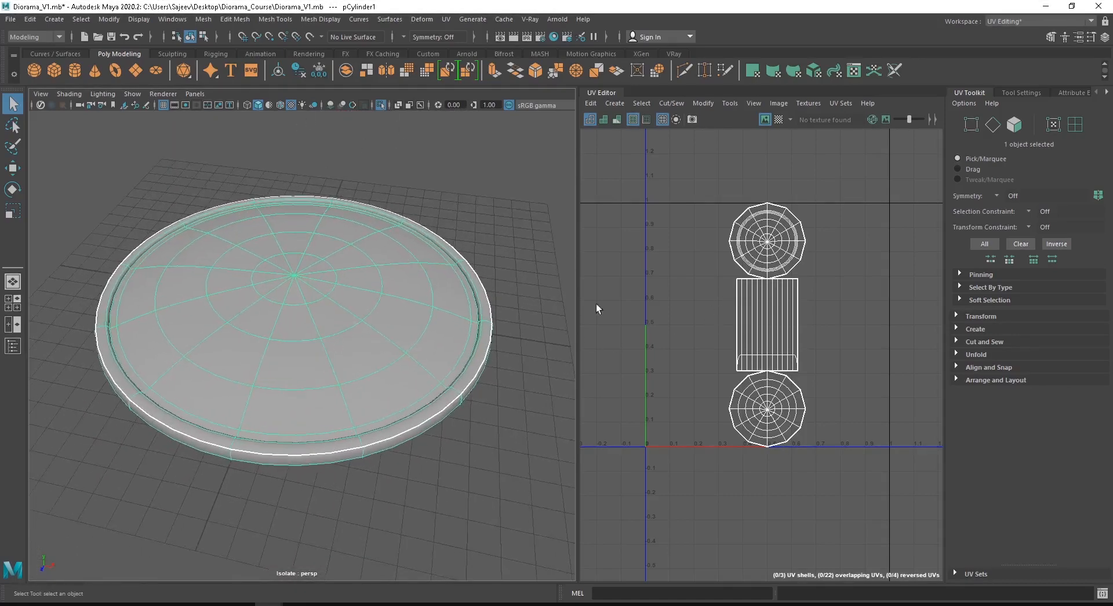
Select all the base's edges in the UV Editor, clear the selection, and inspect the model's border edges from above and below
{"action": "right_click", "coordinate": [739, 238]}
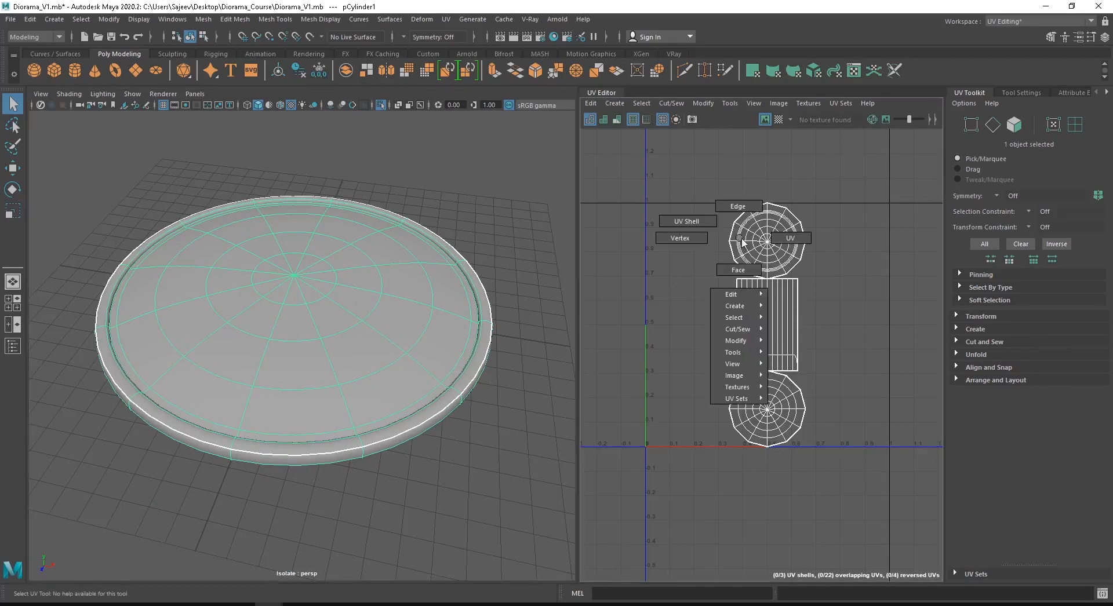
{"action": "left_click", "coordinate": [734, 195]}
{"action": "left_click_drag", "start_coordinate": [665, 153], "coordinate": [877, 558]}
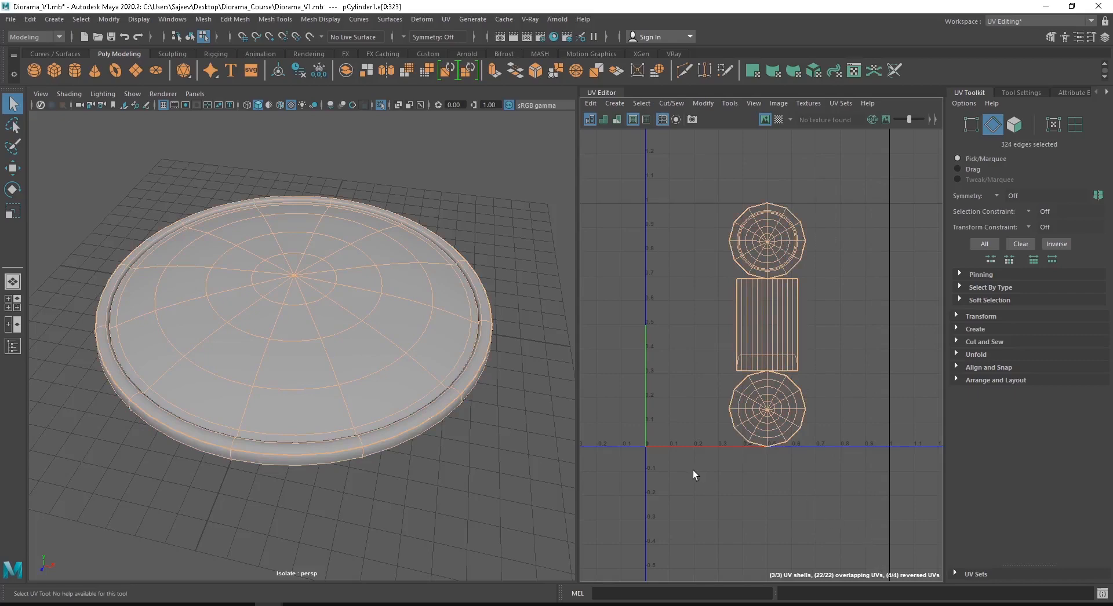
{"action": "left_click", "coordinate": [711, 431]}
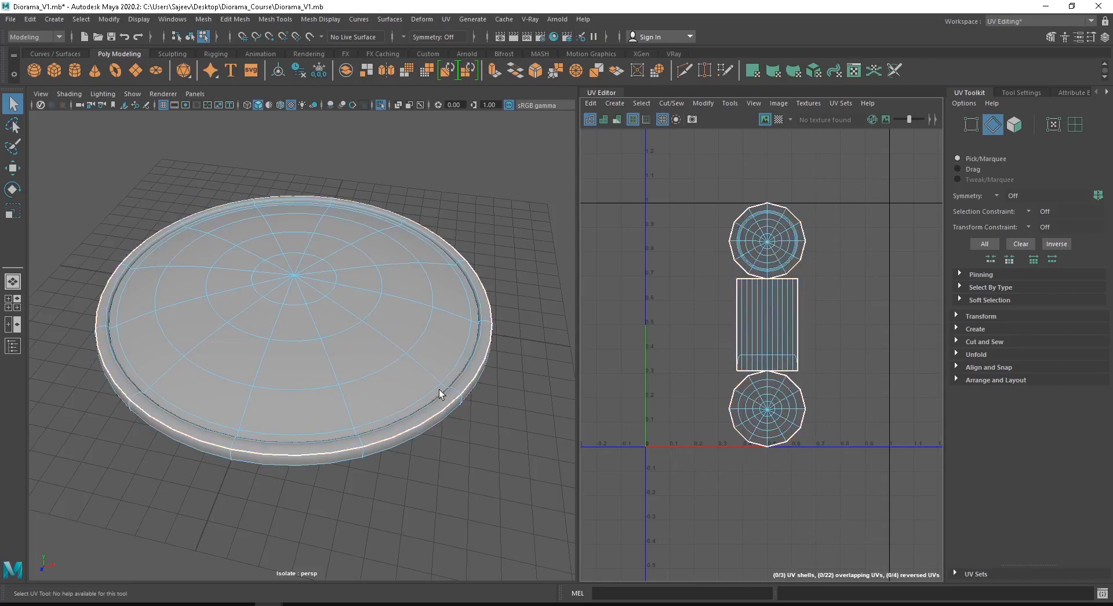
{"action": "left_click_drag", "start_coordinate": [315, 437], "coordinate": [347, 398], "text": "alt"}
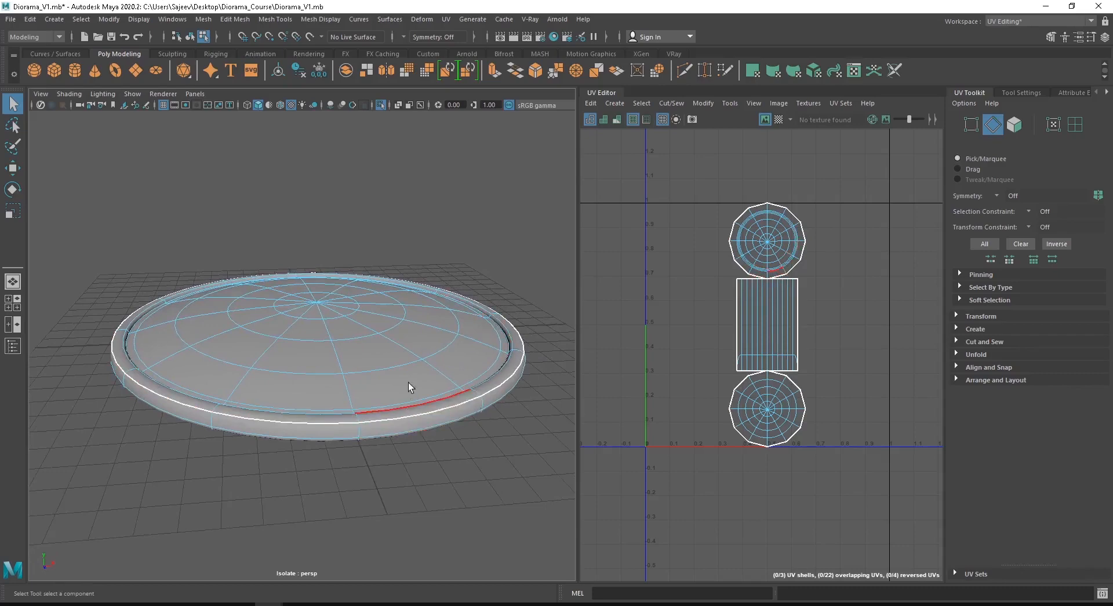
{"action": "left_click_drag", "start_coordinate": [408, 387], "coordinate": [426, 359], "text": "alt"}
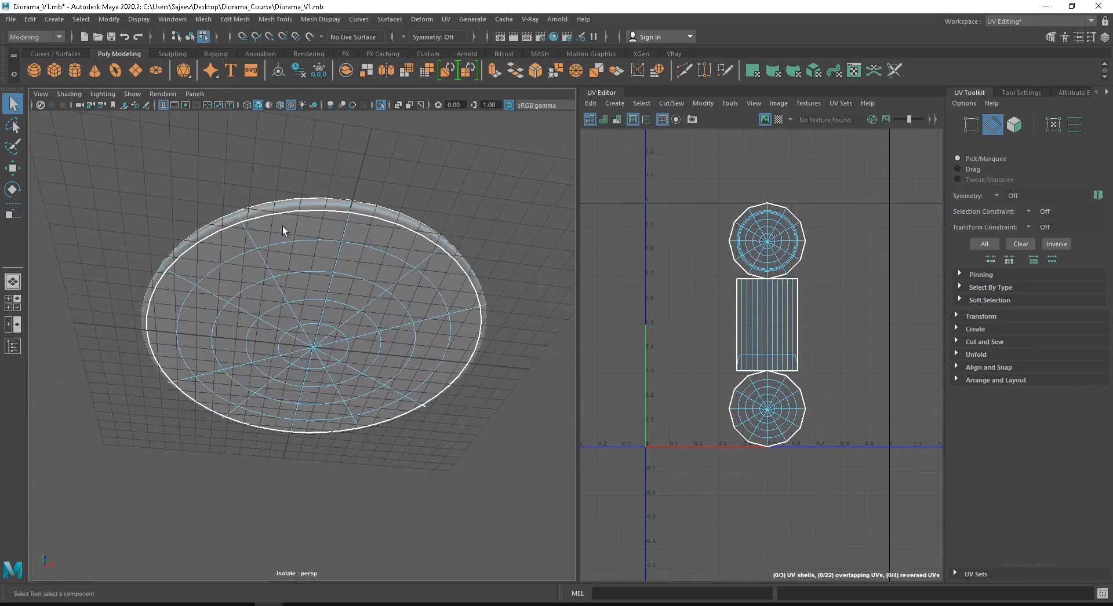
{"action": "left_click_drag", "start_coordinate": [342, 224], "coordinate": [402, 342], "text": "alt"}
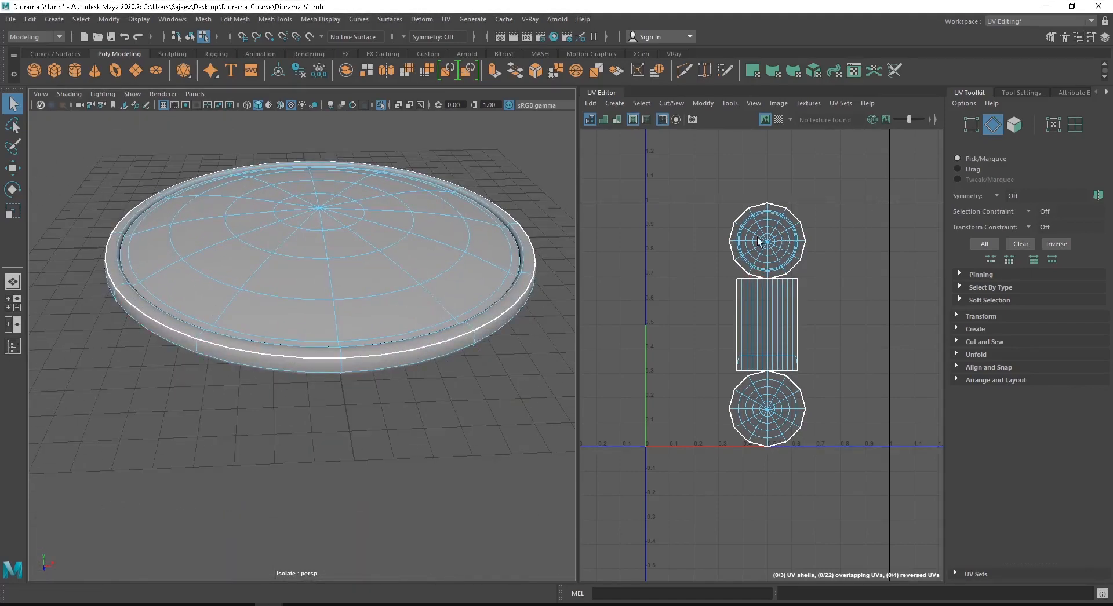
Switch the UV Editor to UV selection and select the upper circular shell to match it with the base's top surface
{"action": "right_click_drag", "start_coordinate": [757, 239], "coordinate": [800, 237]}
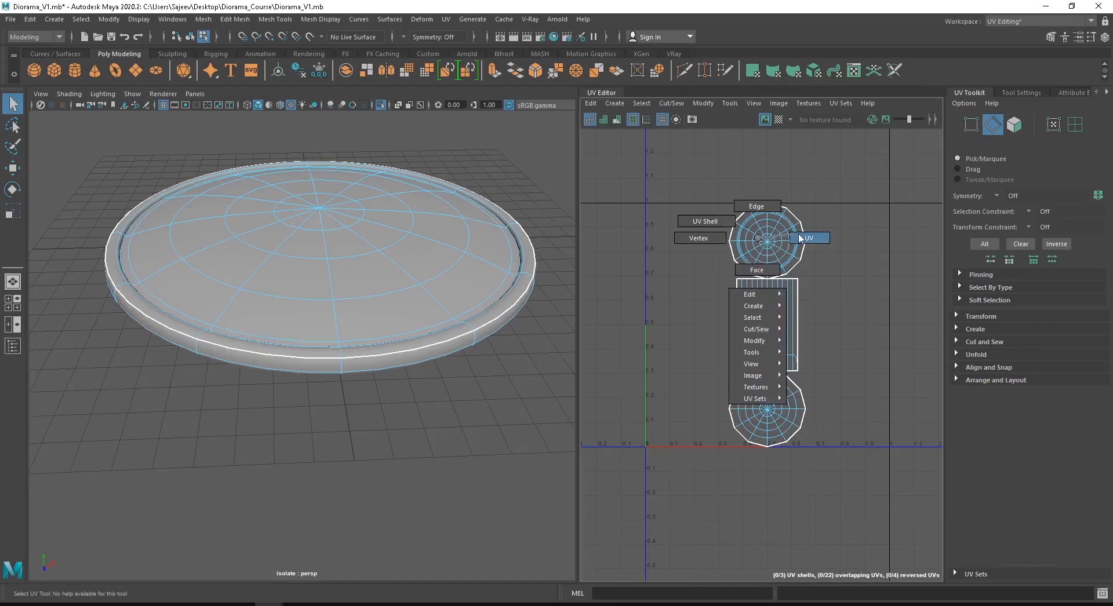
{"action": "right_click_drag", "start_coordinate": [800, 237], "coordinate": [800, 238]}
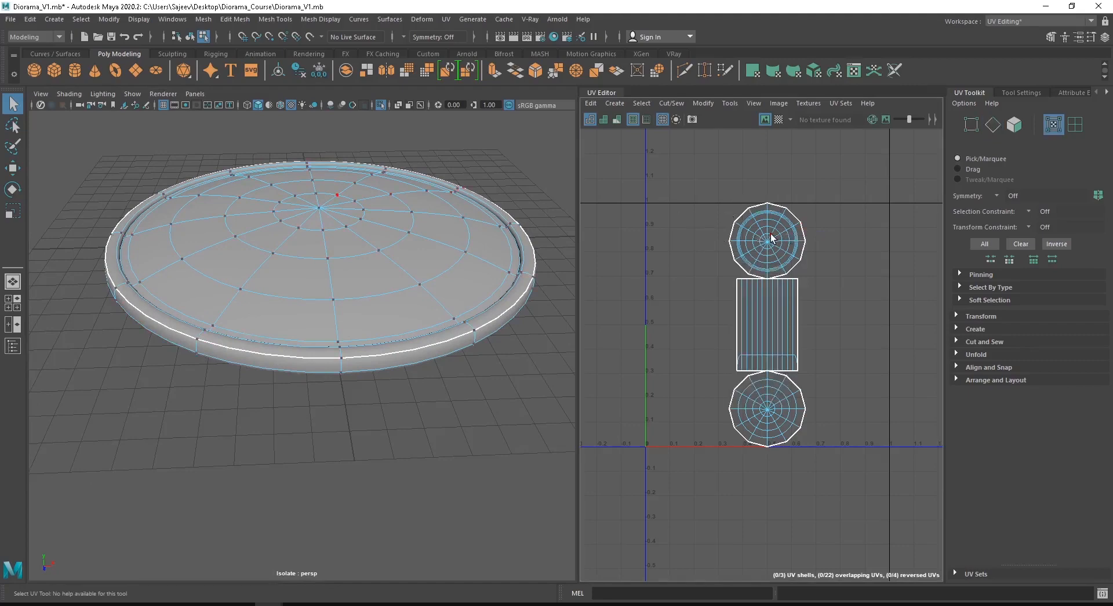
{"action": "left_click", "coordinate": [768, 242]}
{"action": "scroll", "coordinate": [857, 352], "scroll_direction": "up", "scroll_amount": 3}
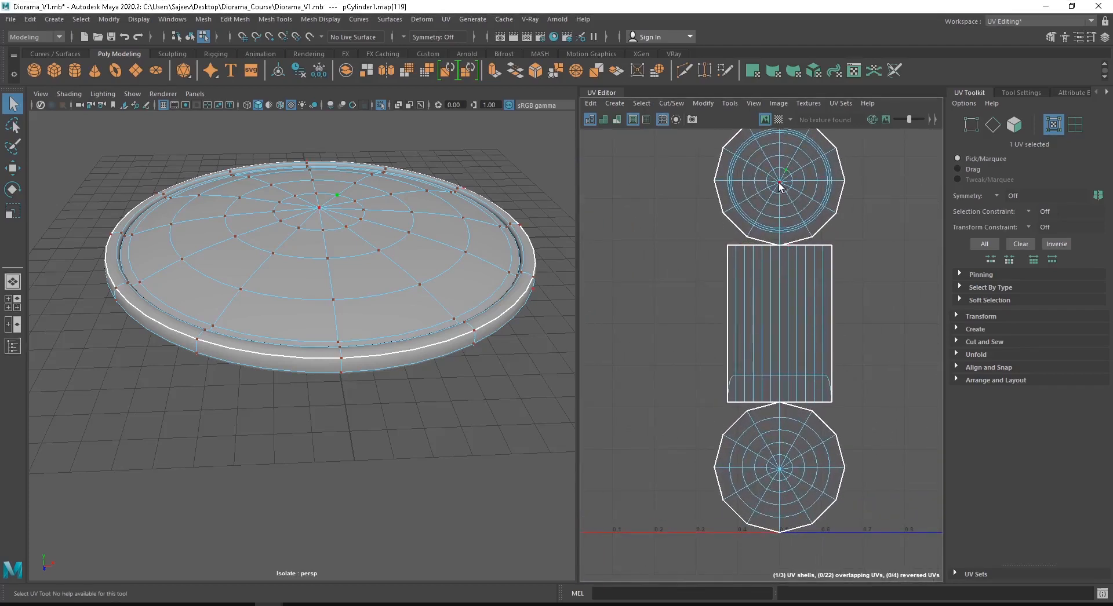
{"action": "double_click", "coordinate": [760, 190]}
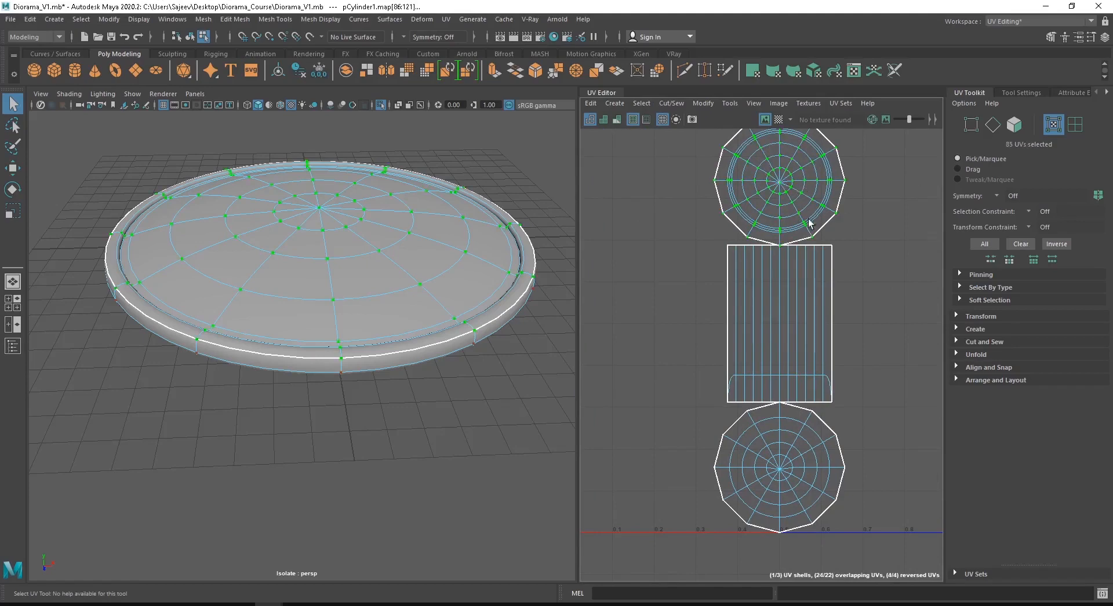
{"action": "scroll", "coordinate": [421, 293], "scroll_direction": "down", "scroll_amount": 3}
{"action": "left_click_drag", "start_coordinate": [421, 293], "coordinate": [248, 360], "text": "alt"}
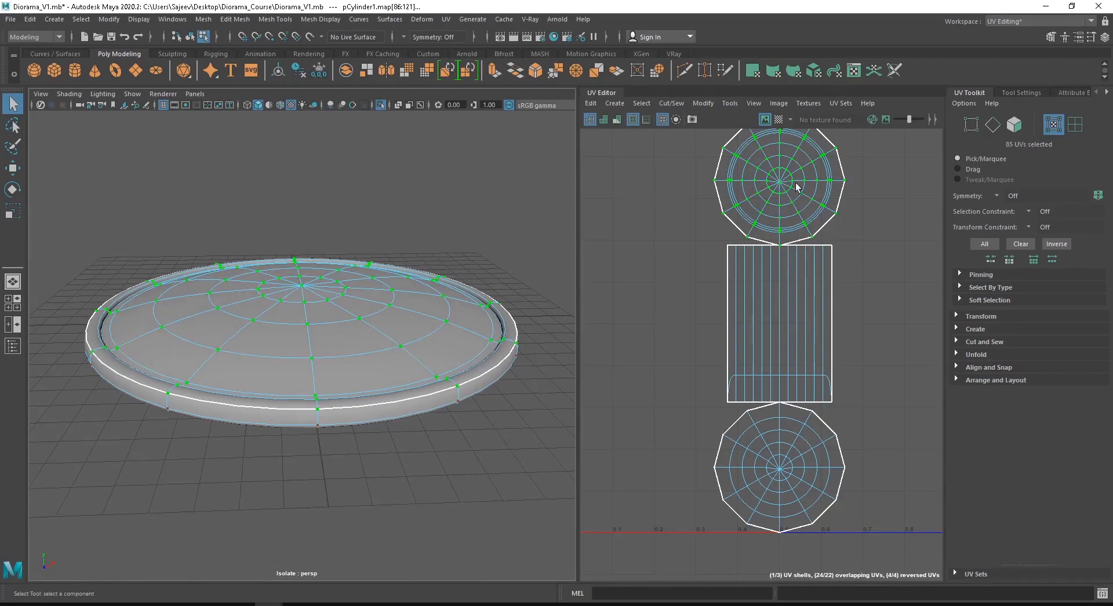
Select the rectangular side shell and the lower circular shell in turn to match them with the base's side and underside
{"action": "left_click", "coordinate": [772, 322]}
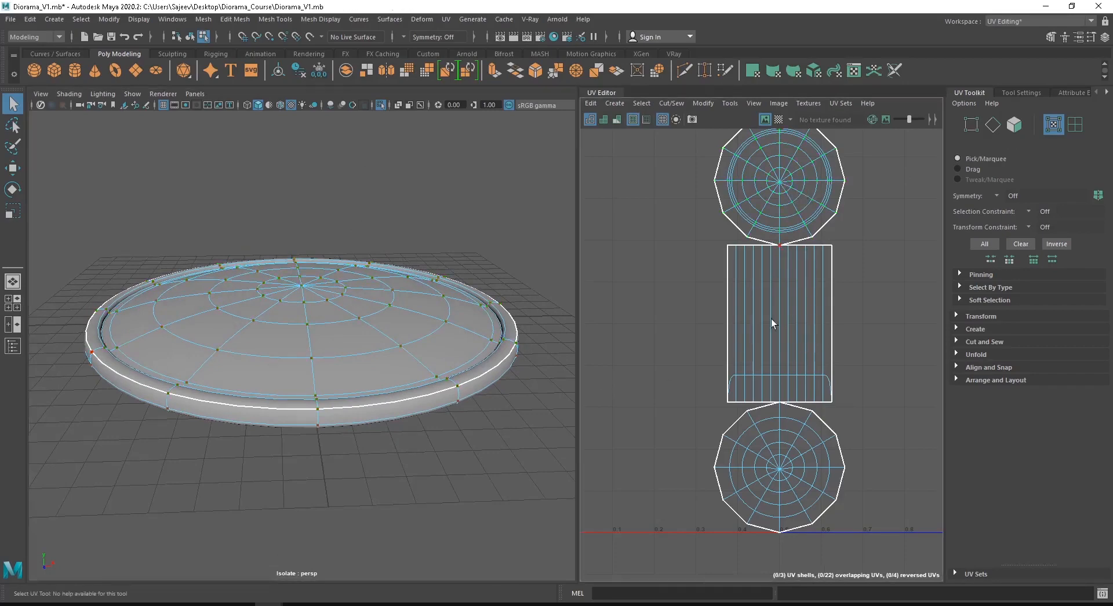
{"action": "double_click", "coordinate": [830, 253]}
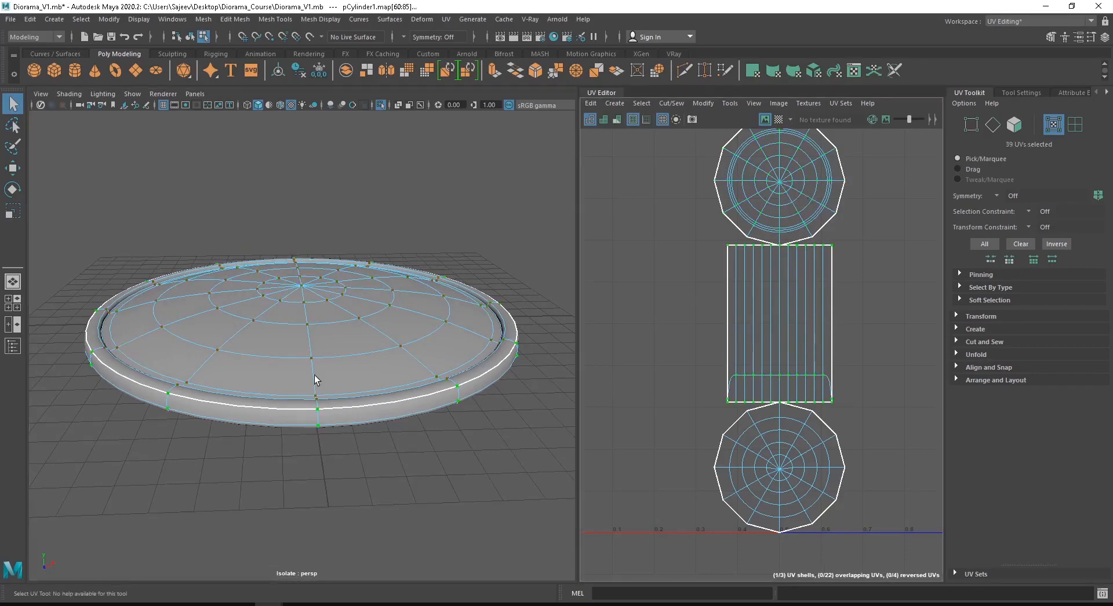
{"action": "left_click_drag", "start_coordinate": [315, 377], "coordinate": [341, 304], "text": "alt"}
{"action": "left_click", "coordinate": [772, 473]}
{"action": "double_click", "coordinate": [771, 473]}
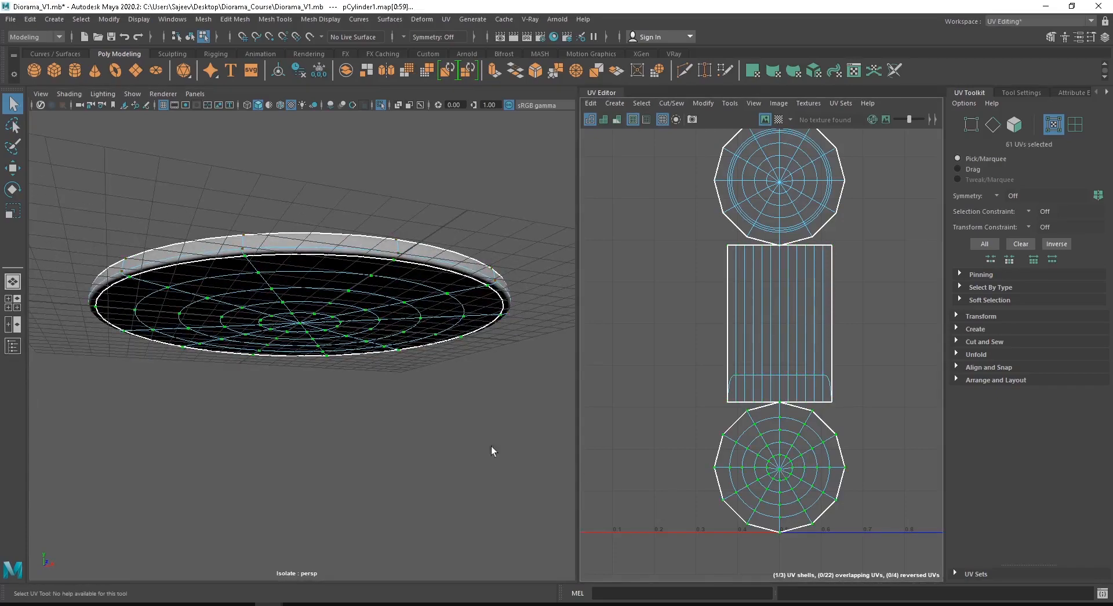
{"action": "left_click_drag", "start_coordinate": [492, 450], "coordinate": [288, 393], "text": "alt"}
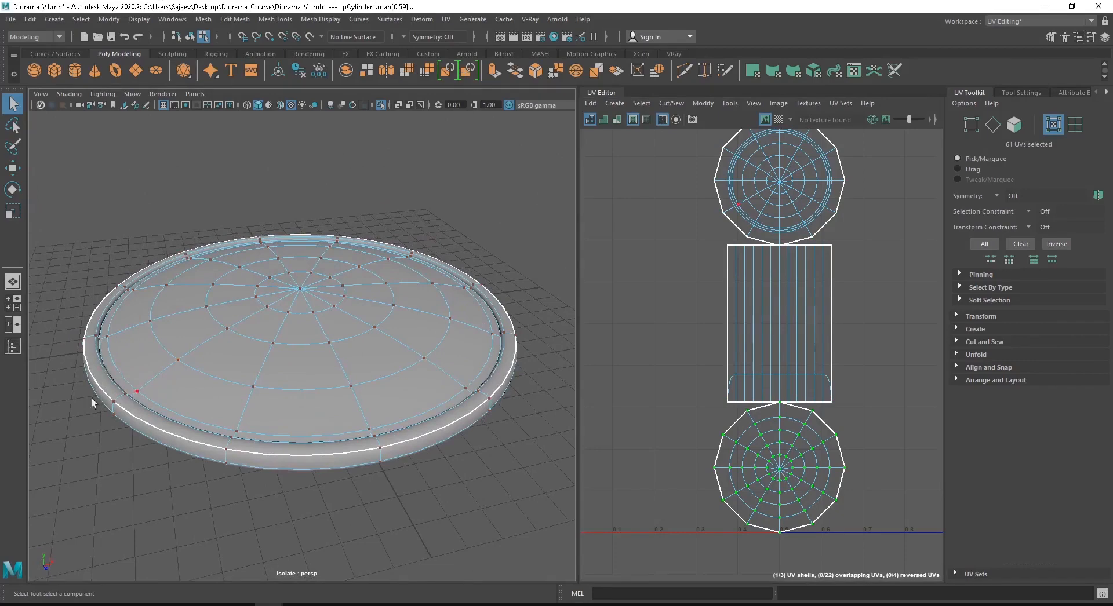
{"action": "scroll", "coordinate": [171, 405], "scroll_direction": "up", "scroll_amount": 2}
{"action": "left_click_drag", "start_coordinate": [172, 405], "coordinate": [191, 356], "text": "alt"}
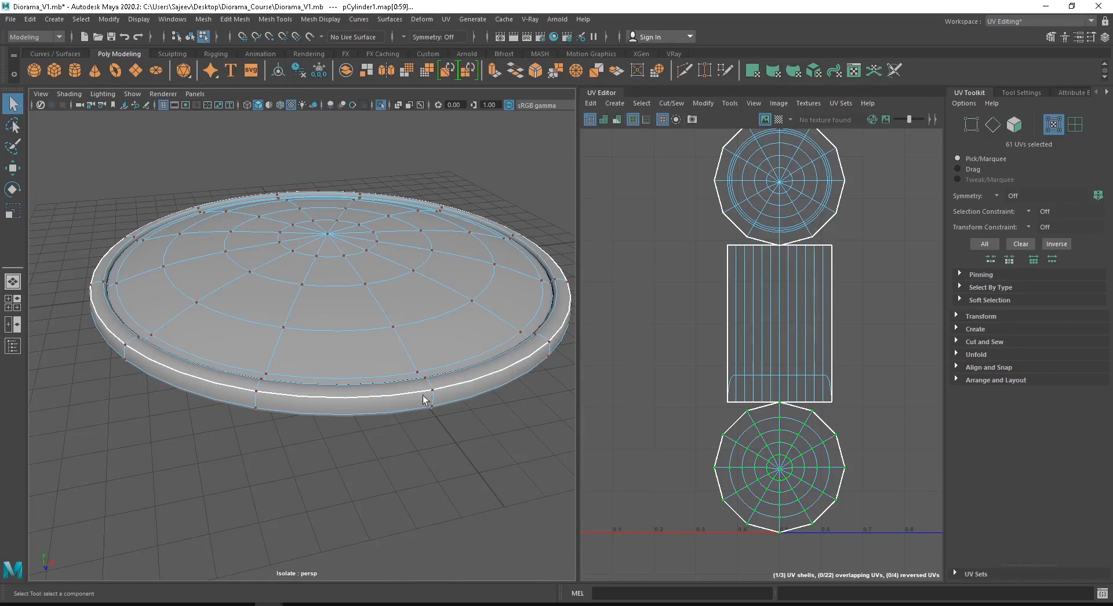
Select all edges of the base's three UV shells and join them with Move and Sew Edges
{"action": "right_click_drag", "start_coordinate": [834, 301], "coordinate": [681, 302], "text": "alt"}
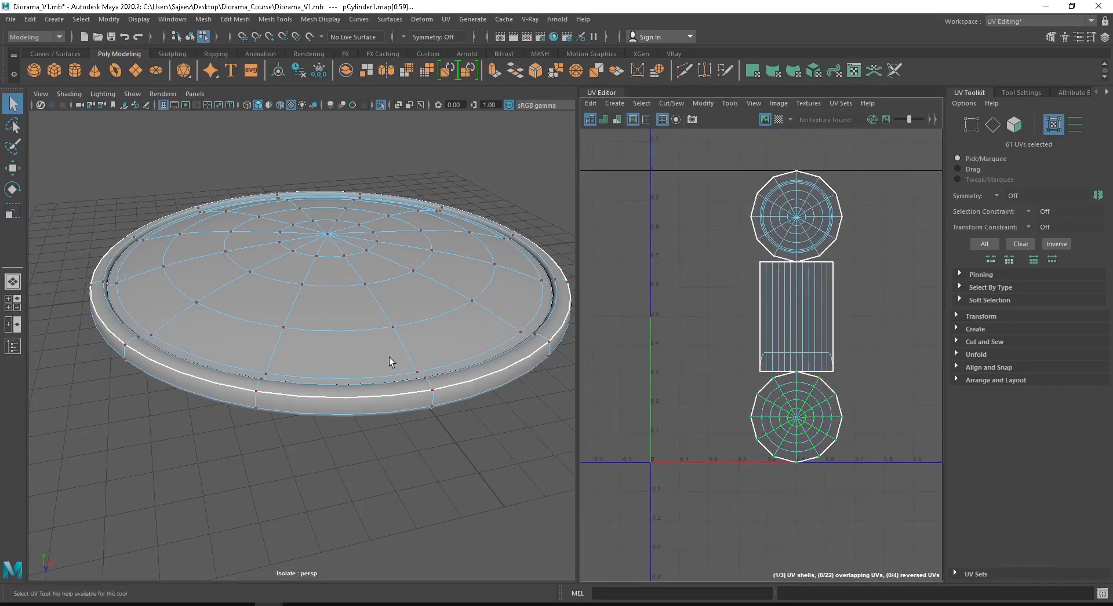
{"action": "mouse_move", "coordinate": [471, 360]}
{"action": "right_mouse_down", "text": "alt"}
{"action": "mouse_move", "coordinate": [451, 361]}
{"action": "mouse_move", "coordinate": [463, 360]}
{"action": "right_mouse_up", "text": "alt"}
{"action": "left_click_drag", "start_coordinate": [463, 361], "coordinate": [495, 356], "text": "alt"}
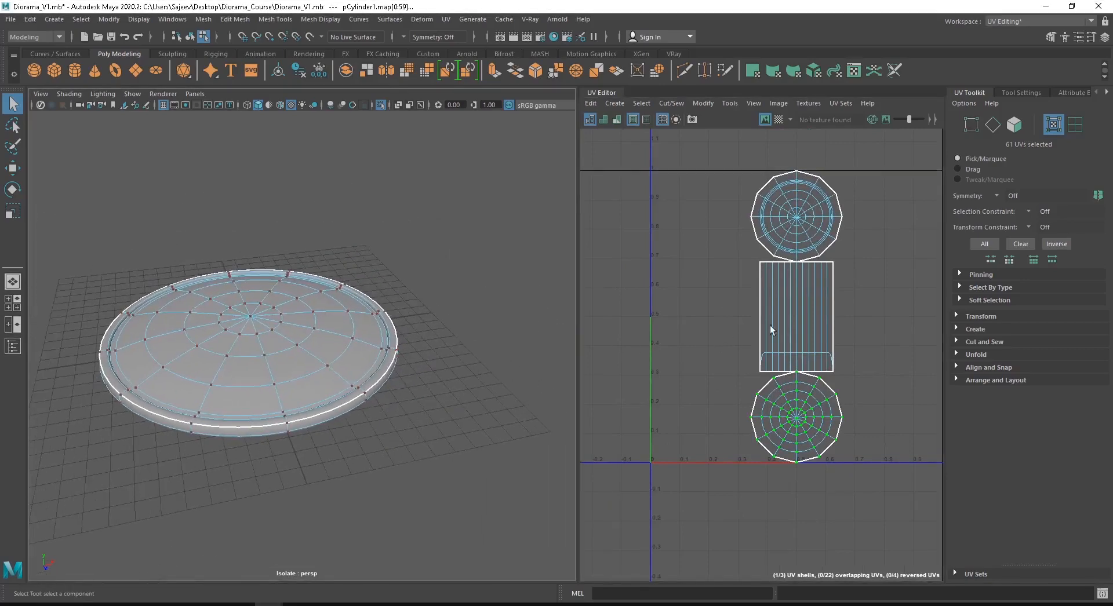
{"action": "middle_click_drag", "start_coordinate": [770, 326], "coordinate": [707, 358], "text": "alt"}
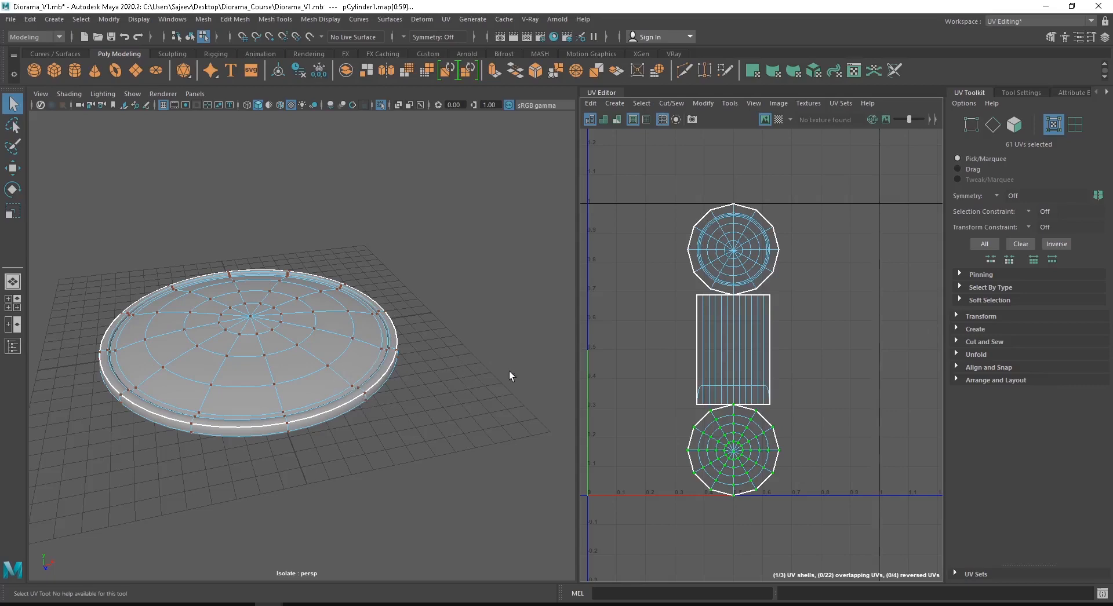
{"action": "right_click", "coordinate": [704, 280]}
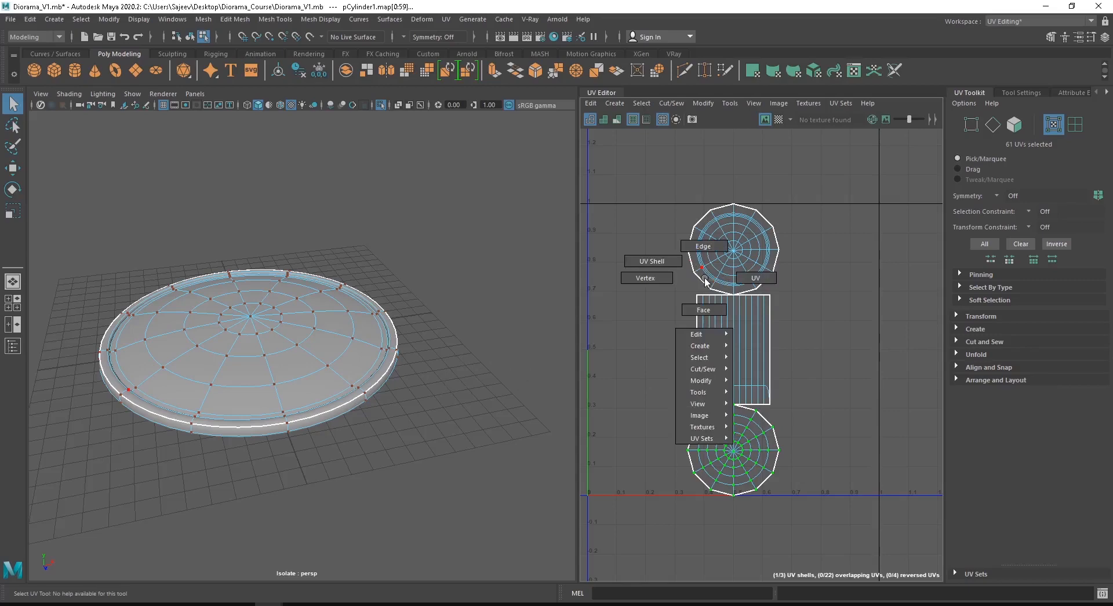
{"action": "left_click", "coordinate": [699, 247]}
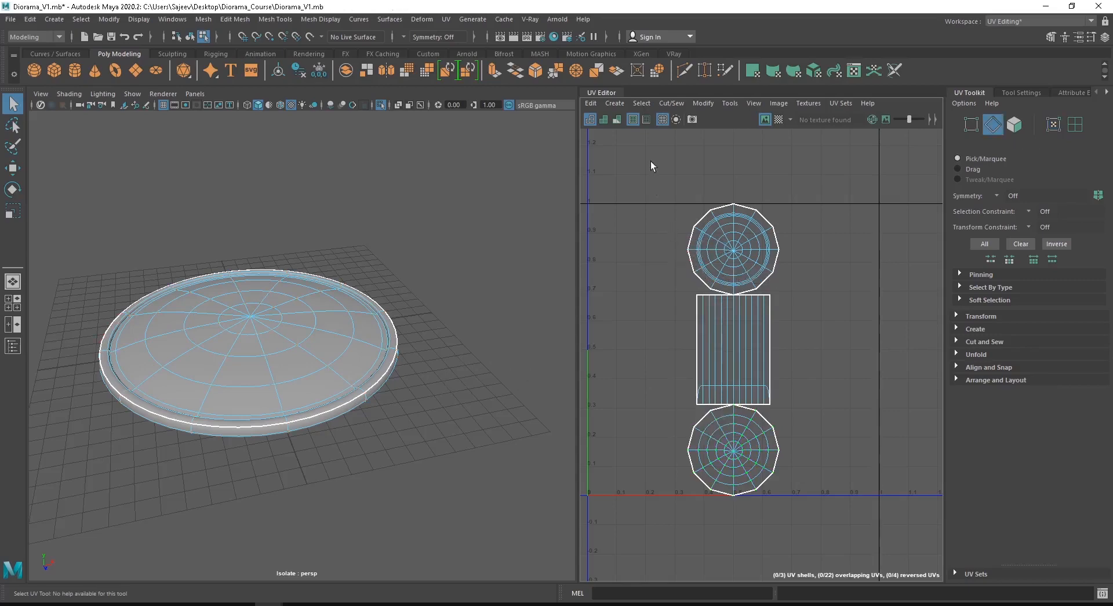
{"action": "left_click_drag", "start_coordinate": [650, 161], "coordinate": [789, 513]}
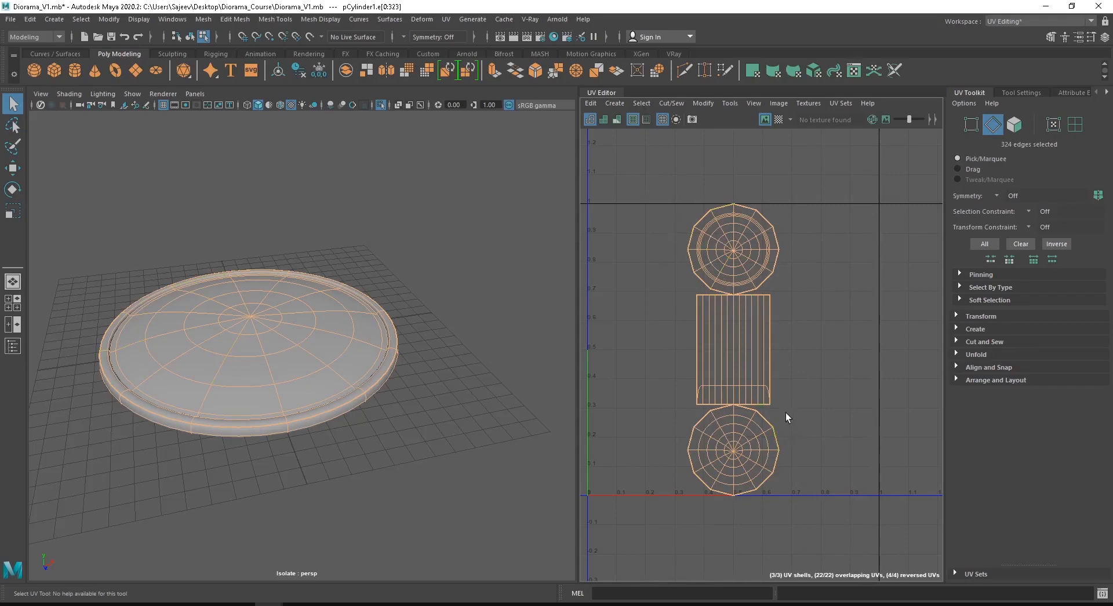
{"action": "right_click", "coordinate": [812, 273], "text": "shift"}
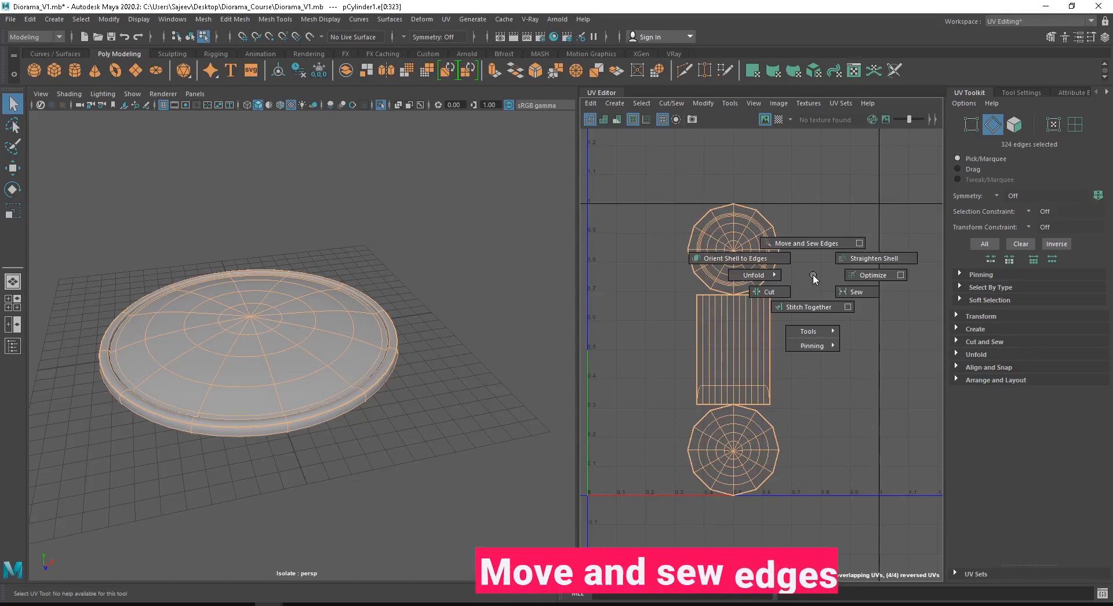
{"action": "right_click_drag", "start_coordinate": [812, 275], "coordinate": [811, 391], "text": "shift"}
{"action": "right_click_drag", "start_coordinate": [804, 292], "coordinate": [827, 246], "text": "shift"}
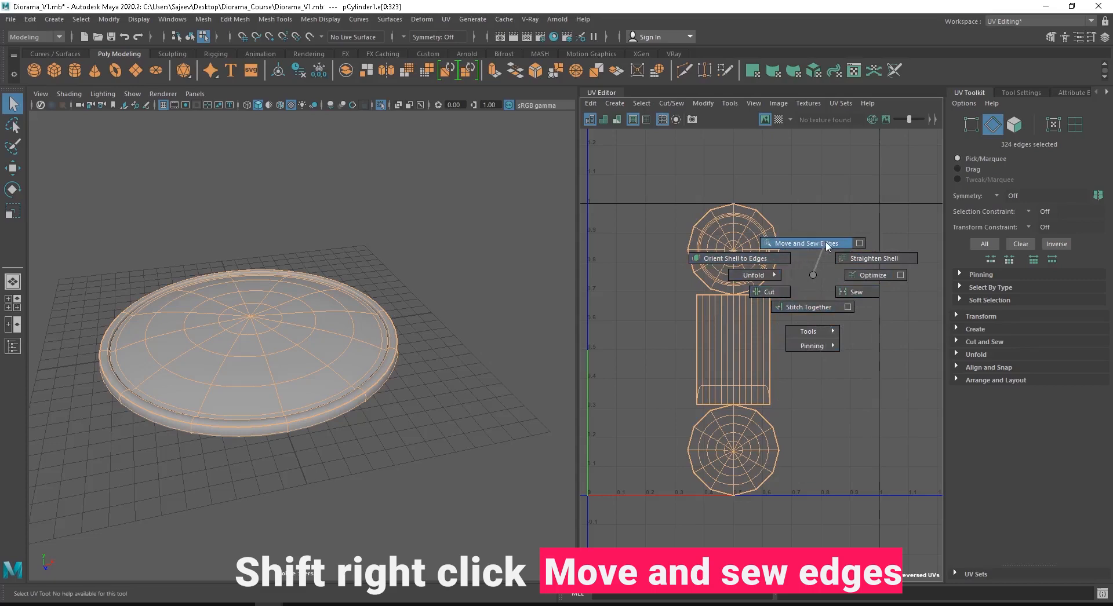
{"action": "right_click_drag", "start_coordinate": [828, 246], "coordinate": [828, 246], "text": "shift"}
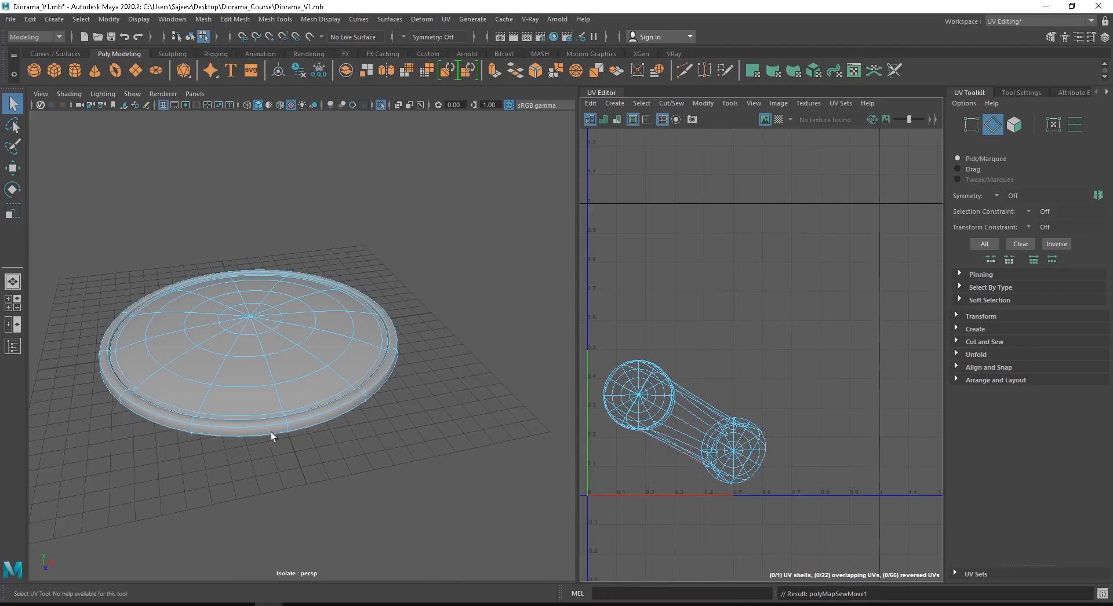
Examine the base's top surface and raised rim up close and from several angles for a suitable seam location
{"action": "left_click_drag", "start_coordinate": [272, 434], "coordinate": [236, 428], "text": "alt"}
{"action": "right_click_drag", "start_coordinate": [249, 400], "coordinate": [425, 405], "text": "alt"}
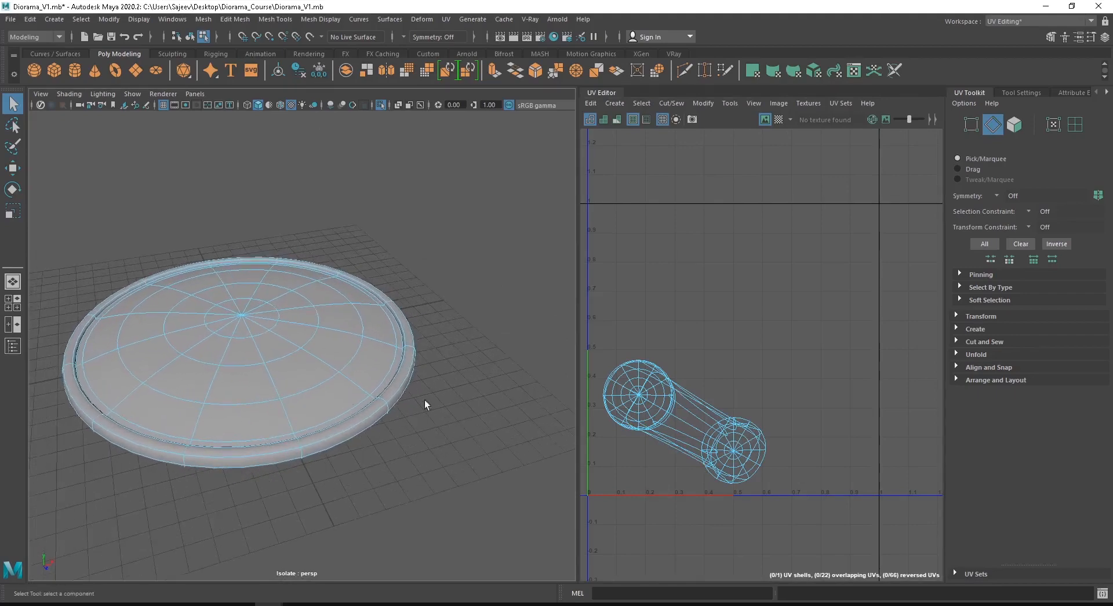
{"action": "left_click", "coordinate": [376, 398]}
{"action": "key", "text": "f"}
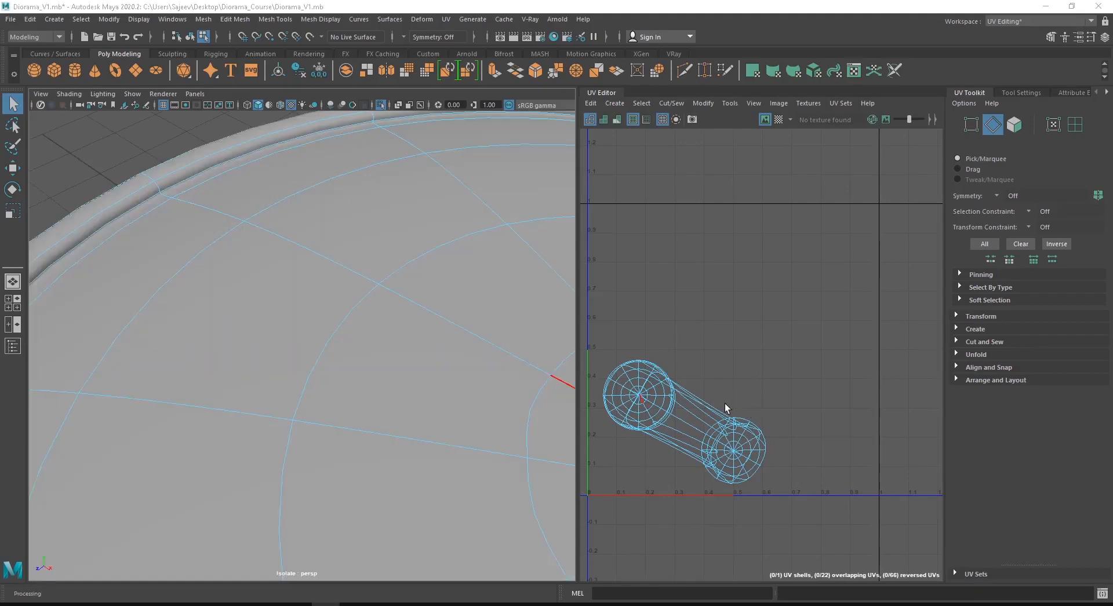
{"action": "right_click_drag", "start_coordinate": [310, 341], "coordinate": [46, 339], "text": "alt"}
{"action": "left_click", "coordinate": [46, 339]}
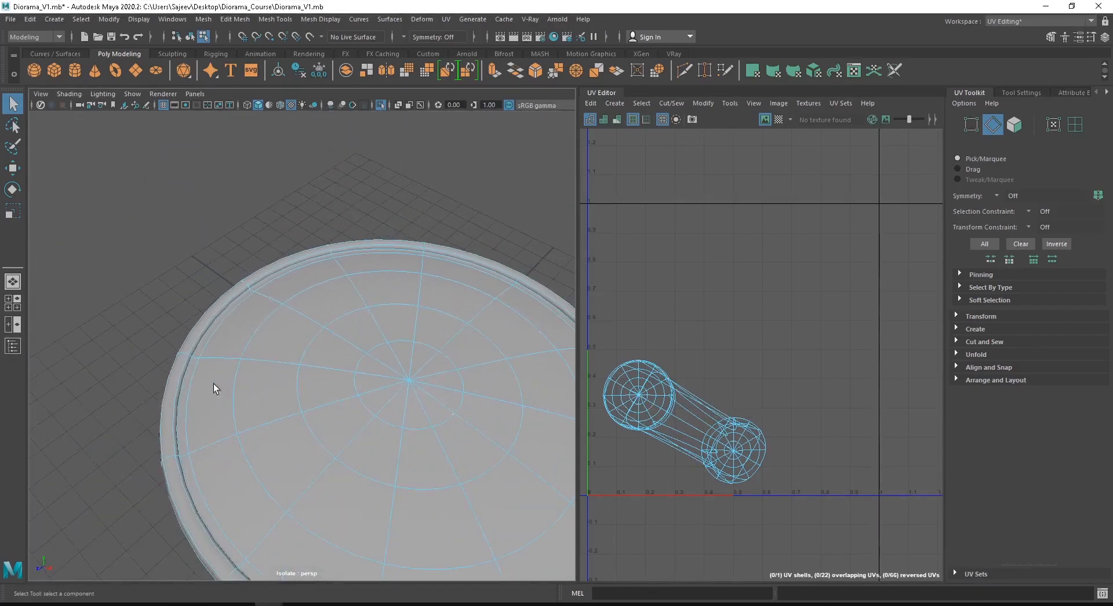
{"action": "right_click_drag", "start_coordinate": [214, 383], "coordinate": [297, 413], "text": "alt"}
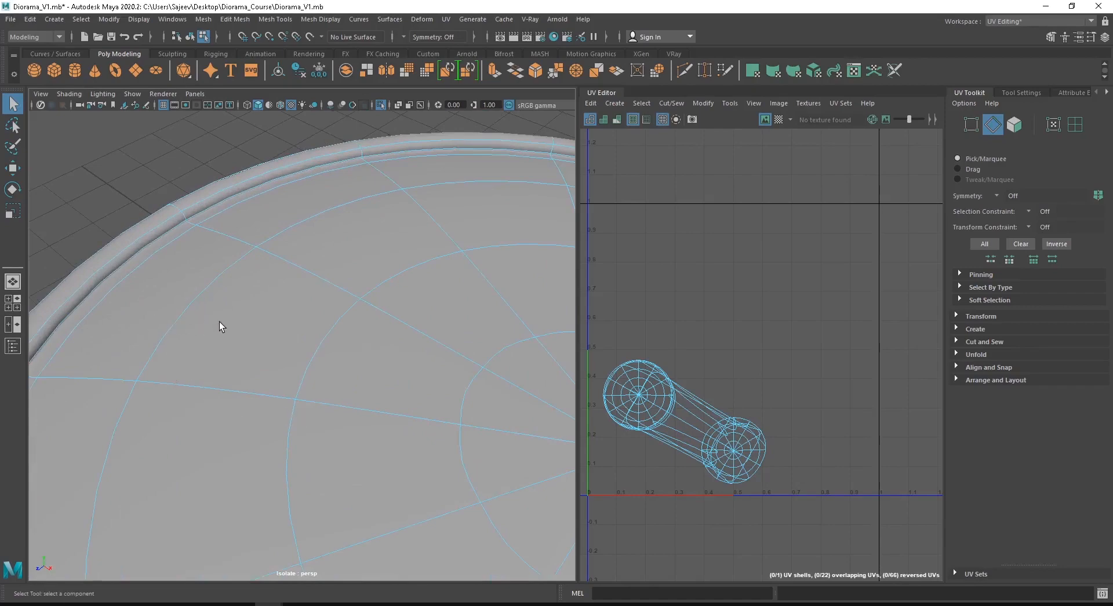
{"action": "scroll", "coordinate": [396, 391], "scroll_direction": "down", "scroll_amount": 10}
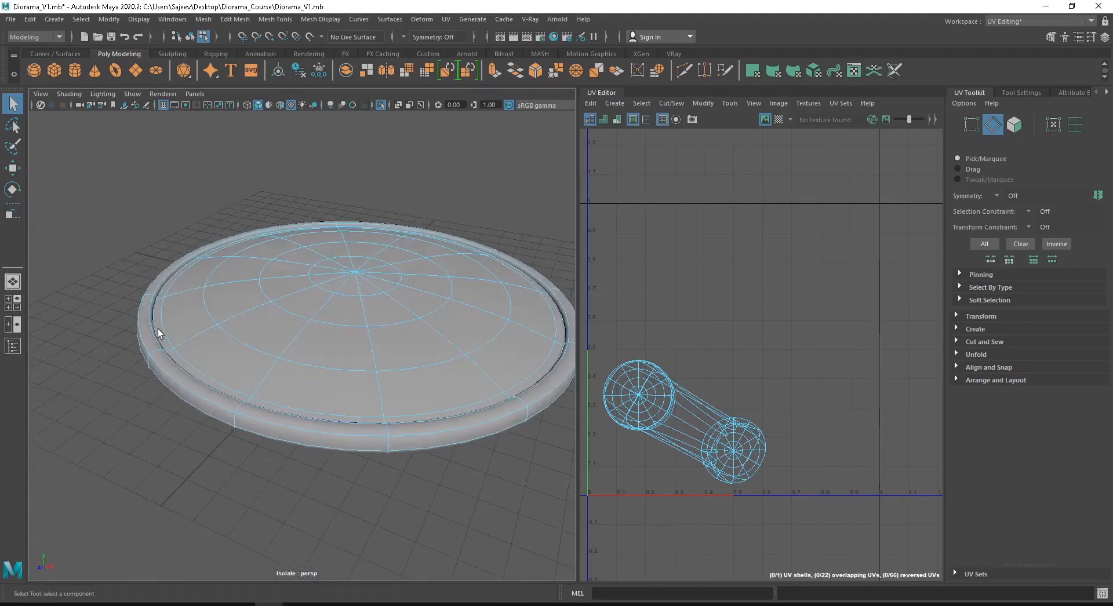
{"action": "left_click_drag", "start_coordinate": [472, 319], "coordinate": [149, 318], "text": "alt"}
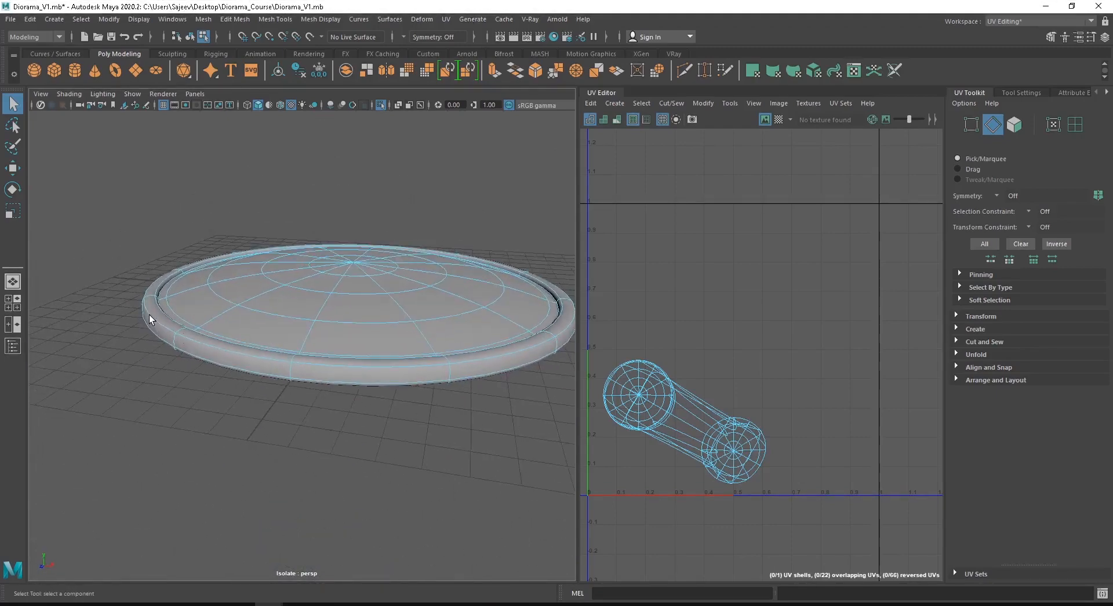
{"action": "left_click", "coordinate": [150, 319]}
{"action": "left_click_drag", "start_coordinate": [267, 348], "coordinate": [306, 305], "text": "alt"}
Select the full edge loop in the groove between the base's top surface and its raised rim
{"action": "left_click", "coordinate": [227, 267]}
{"action": "left_click_drag", "start_coordinate": [277, 234], "coordinate": [154, 348], "text": "alt"}
{"action": "scroll", "coordinate": [160, 356], "scroll_direction": "up", "scroll_amount": 3}
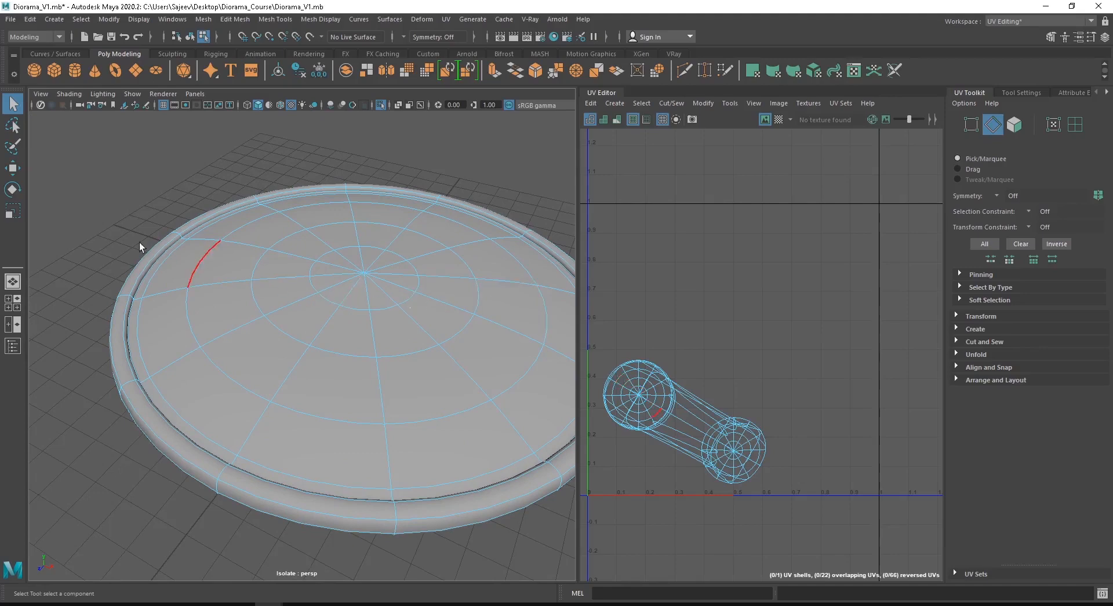
{"action": "right_click_drag", "start_coordinate": [141, 243], "coordinate": [278, 377], "text": "alt"}
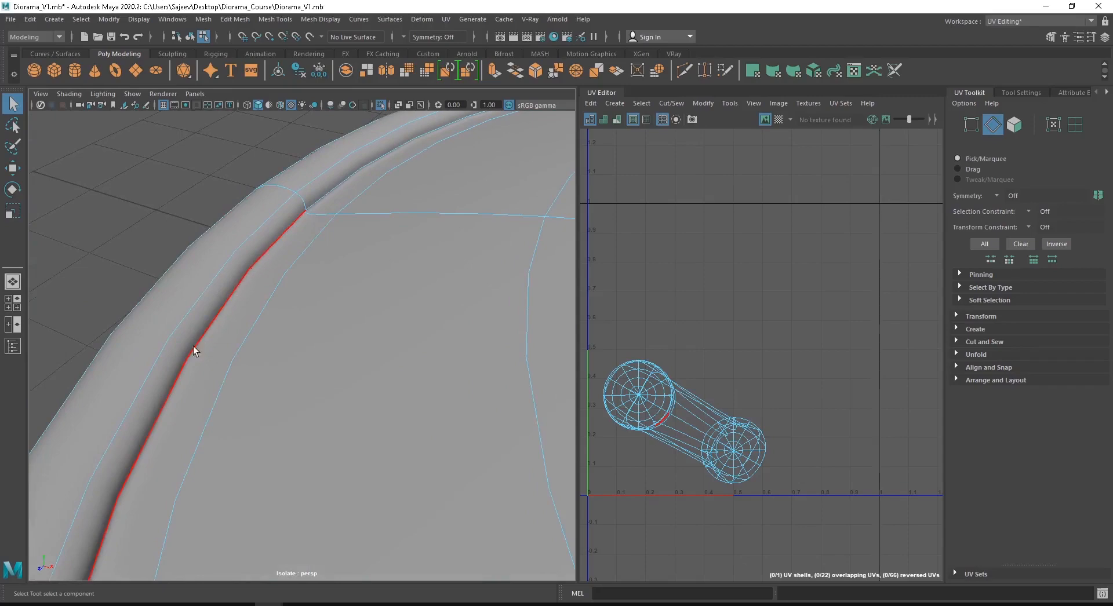
{"action": "double_click", "coordinate": [217, 323]}
Inspect the selected groove edge loop around the base's rim, both close up and from farther away
{"action": "scroll", "coordinate": [220, 323], "scroll_direction": "down", "scroll_amount": 5}
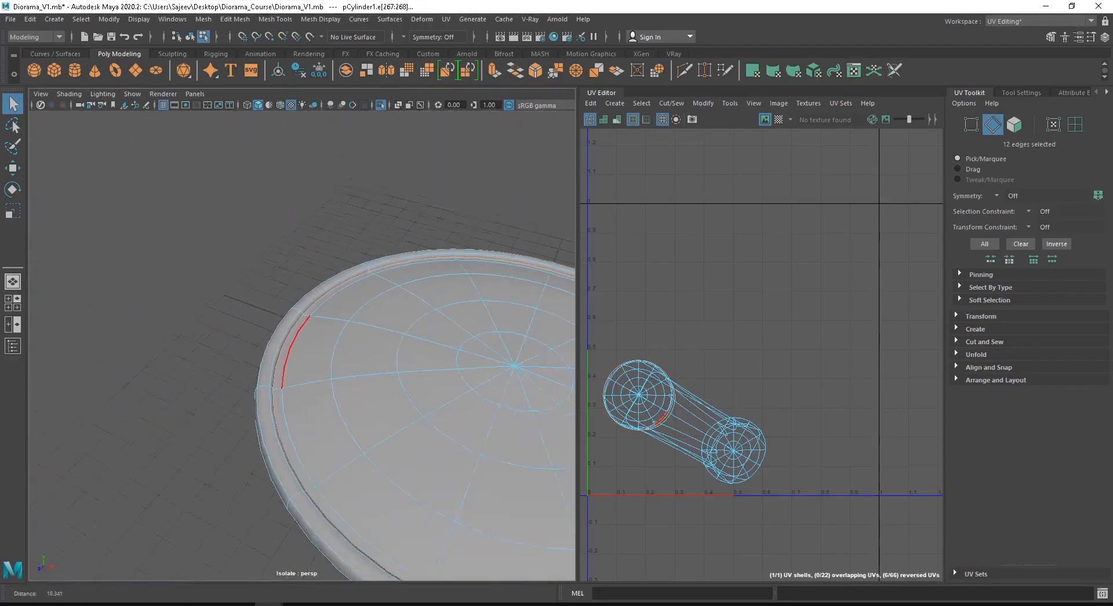
{"action": "scroll", "coordinate": [282, 341], "scroll_direction": "down", "scroll_amount": 1}
{"action": "middle_click_drag", "start_coordinate": [281, 340], "coordinate": [80, 265], "text": "alt"}
{"action": "scroll", "coordinate": [418, 370], "scroll_direction": "up", "scroll_amount": 4}
{"action": "left_click_drag", "start_coordinate": [419, 370], "coordinate": [542, 315], "text": "alt"}
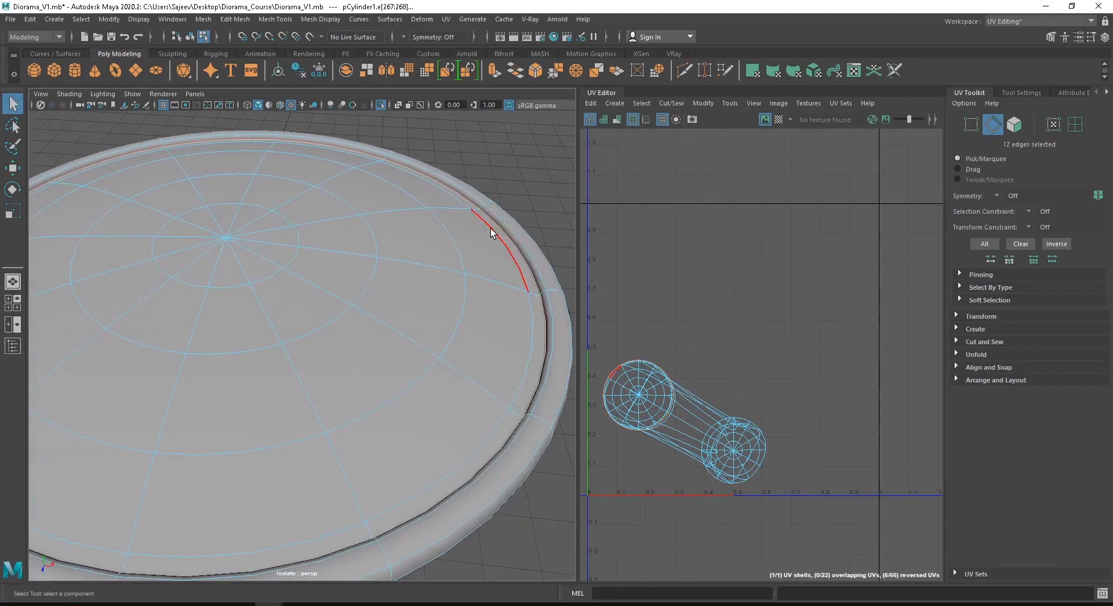
{"action": "middle_click_drag", "start_coordinate": [536, 308], "coordinate": [306, 364], "text": "alt"}
{"action": "scroll", "coordinate": [359, 338], "scroll_direction": "up", "scroll_amount": 1}
{"action": "scroll", "coordinate": [272, 356], "scroll_direction": "up", "scroll_amount": 3}
{"action": "scroll", "coordinate": [324, 352], "scroll_direction": "down", "scroll_amount": 2}
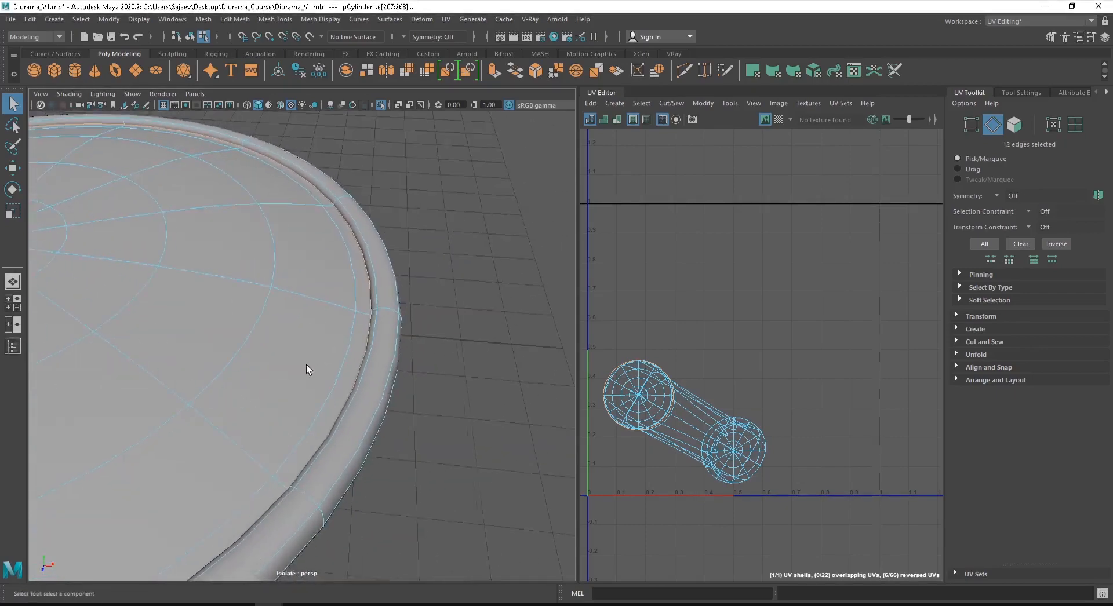
{"action": "scroll", "coordinate": [306, 364], "scroll_direction": "up", "scroll_amount": 3}
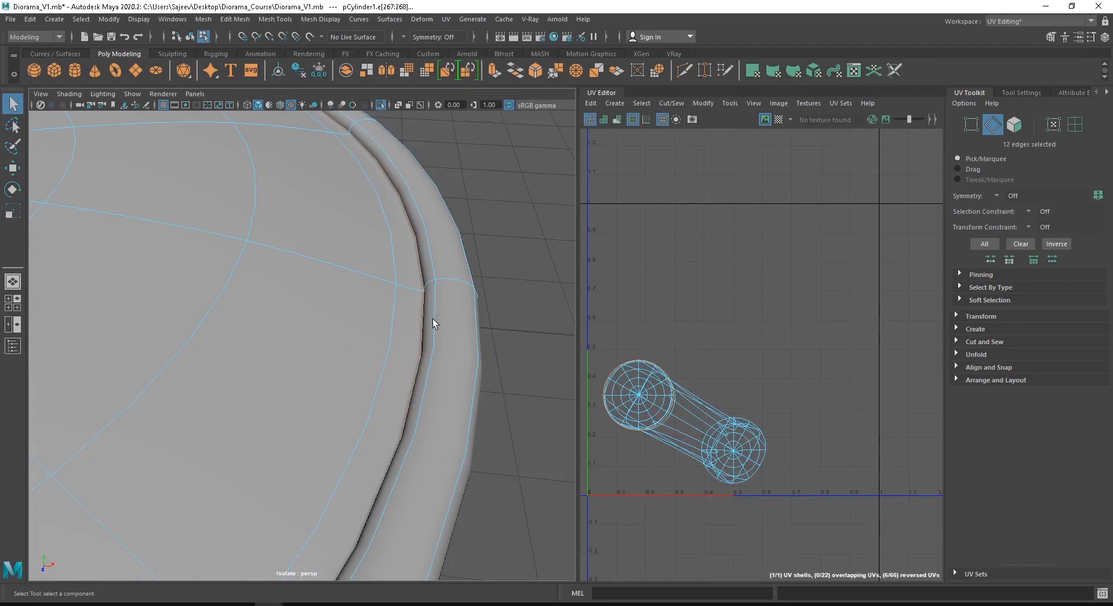
{"action": "scroll", "coordinate": [424, 322], "scroll_direction": "down", "scroll_amount": 3}
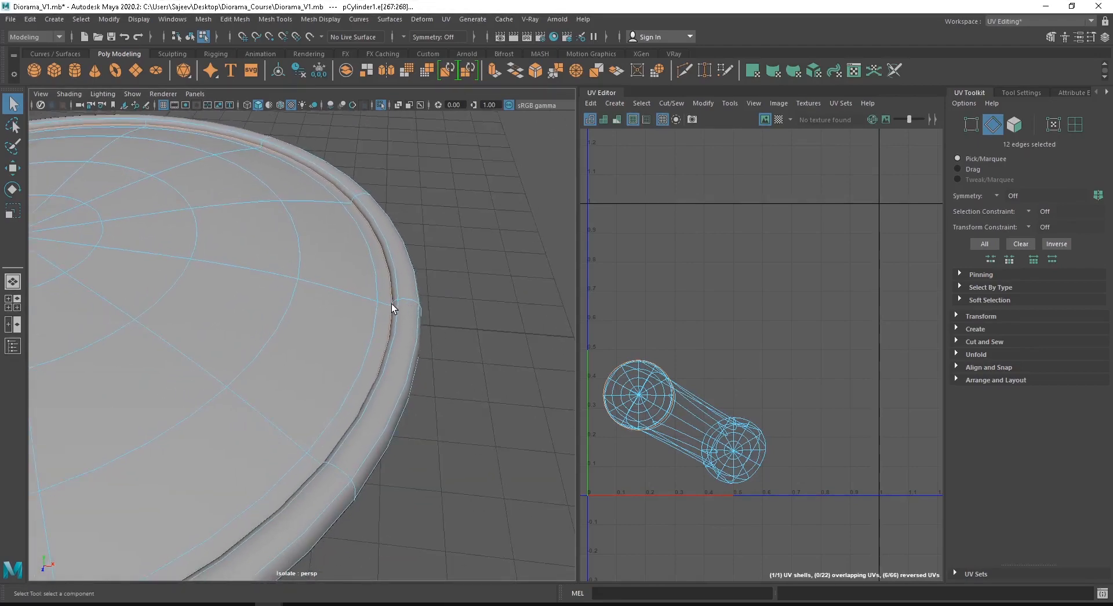
{"action": "scroll", "coordinate": [419, 324], "scroll_direction": "down", "scroll_amount": 4}
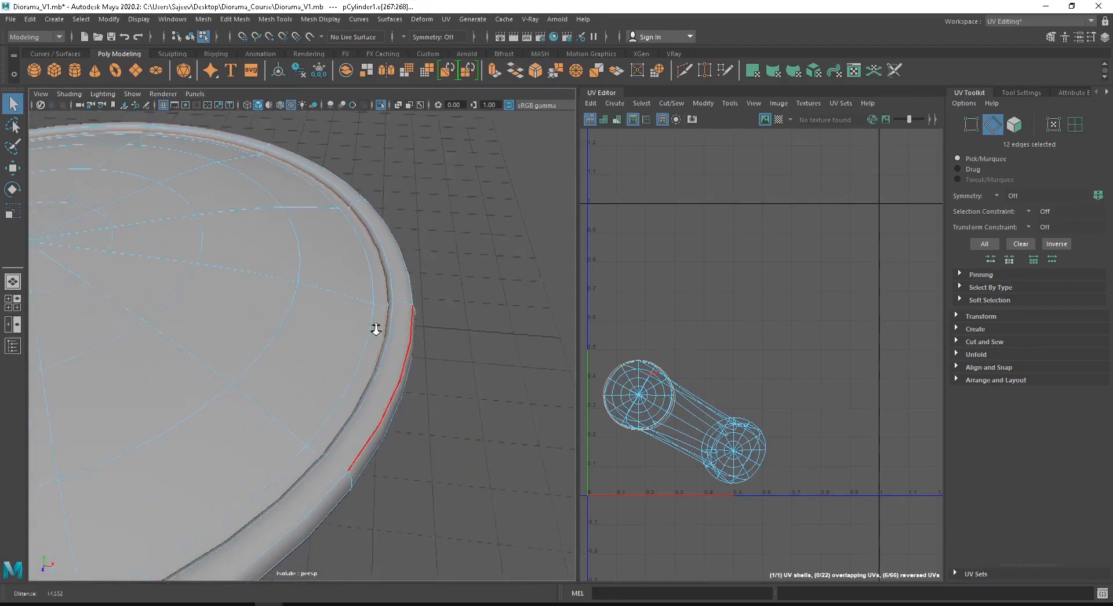
{"action": "key", "text": "f"}
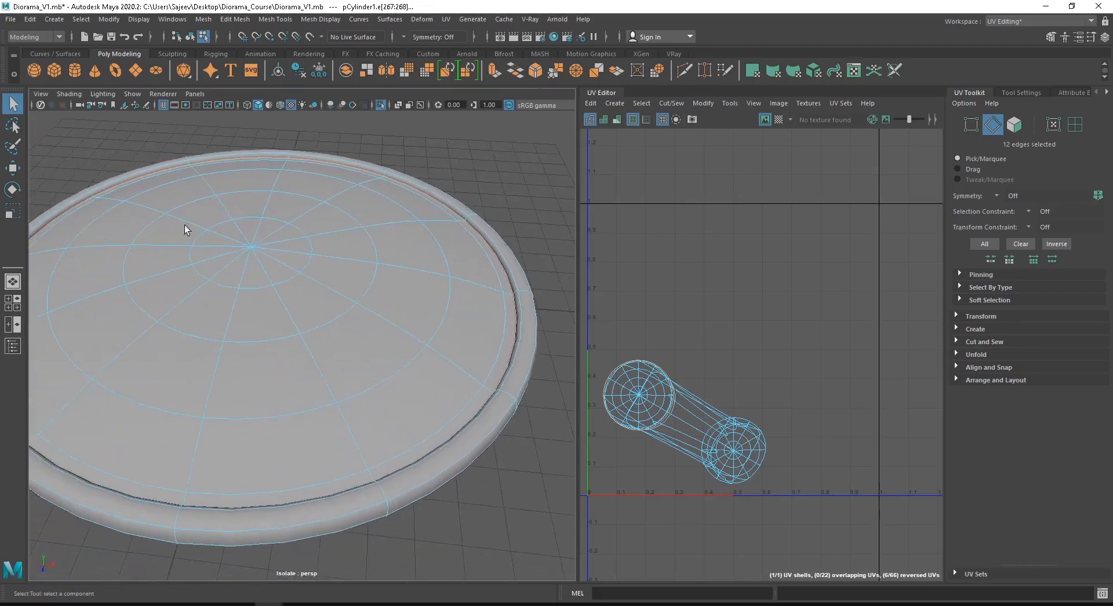
Cut the UVs along the selected groove loop and return the base to object selection
{"action": "right_click", "coordinate": [710, 243], "text": "shift"}
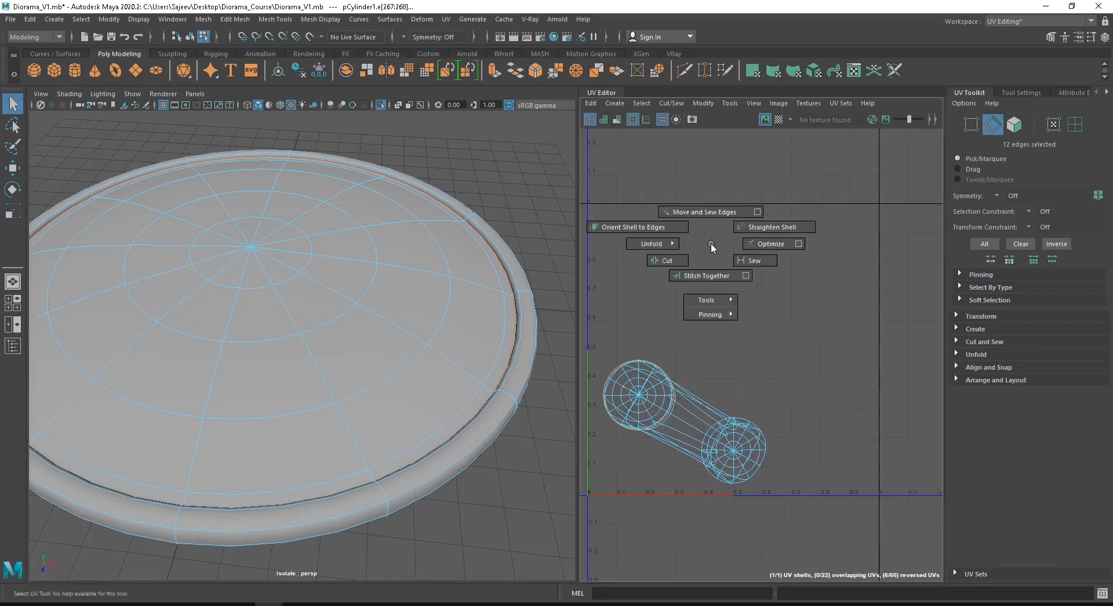
{"action": "left_click", "coordinate": [671, 266]}
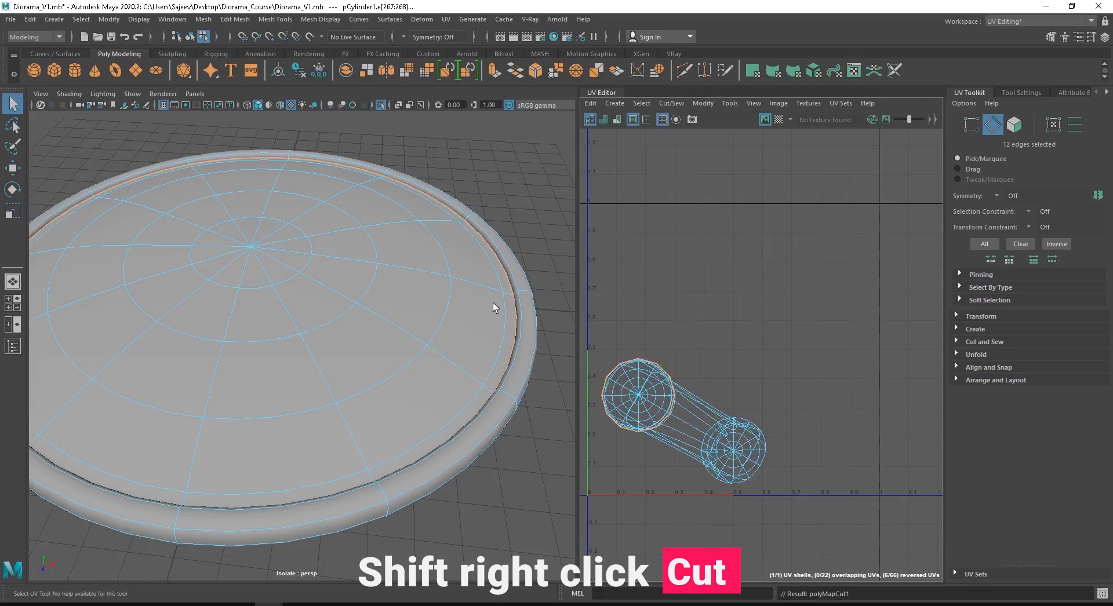
{"action": "right_click", "coordinate": [660, 413]}
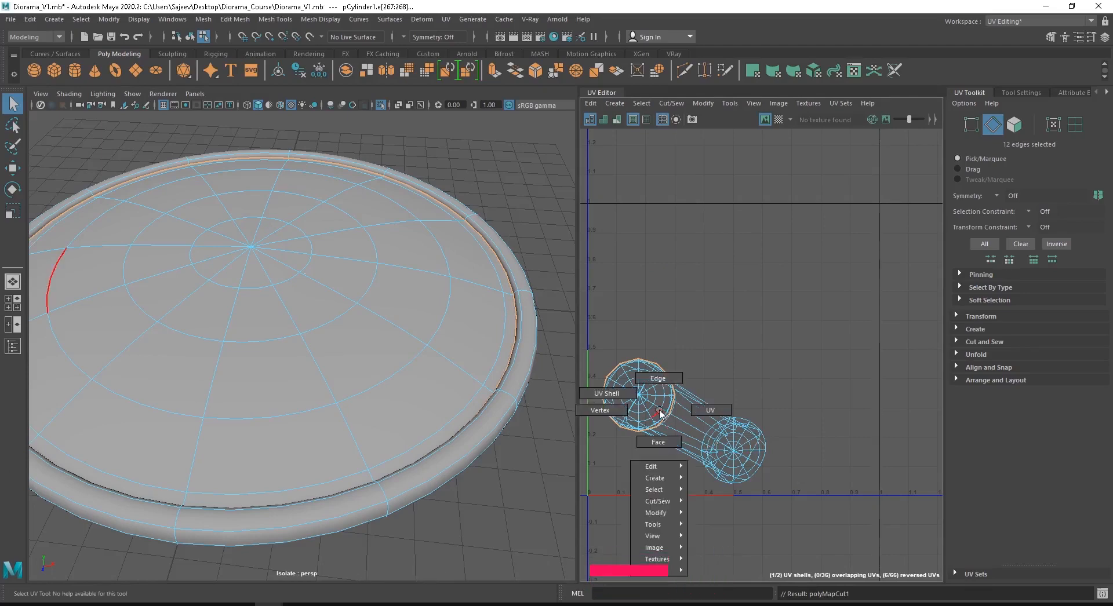
{"action": "right_click_drag", "start_coordinate": [659, 412], "coordinate": [719, 407]}
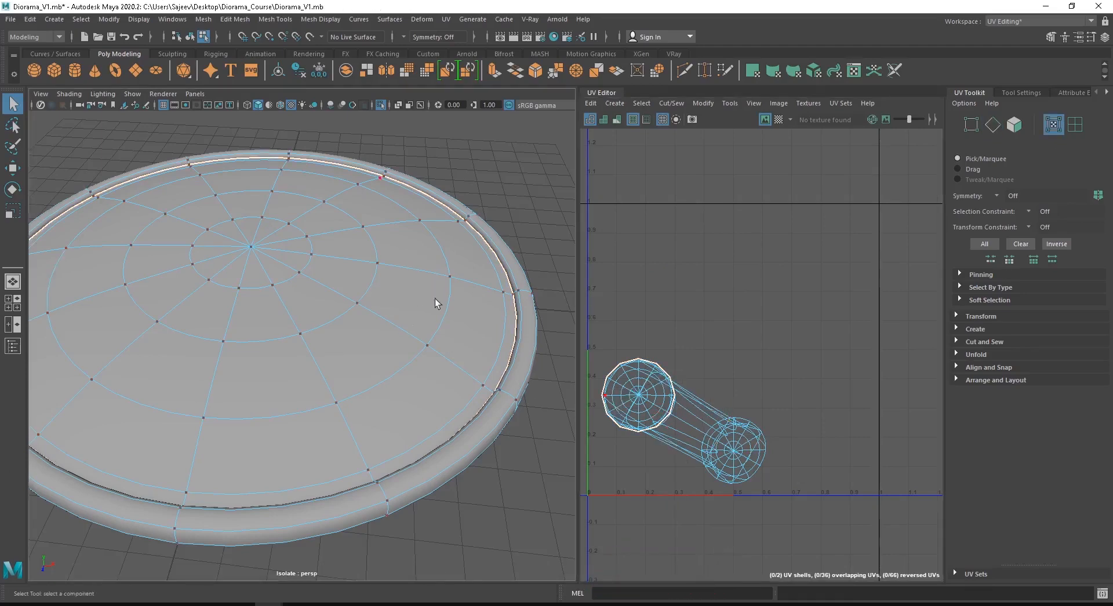
{"action": "right_click_drag", "start_coordinate": [396, 248], "coordinate": [464, 223]}
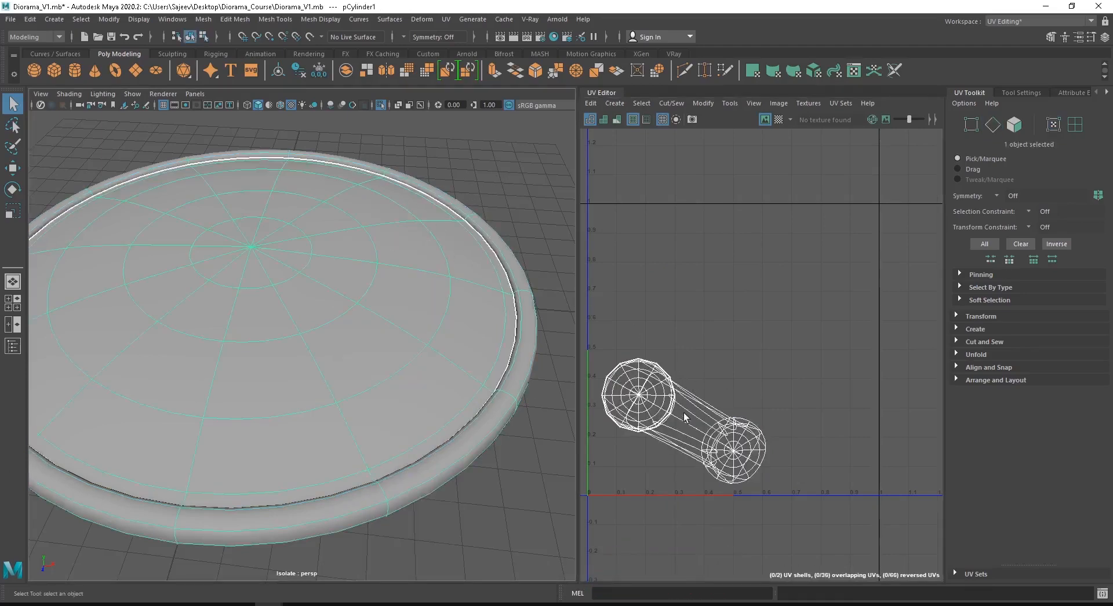
Inspect the new seam around the base's top surface and widen the UV Editor for a larger view of the shells
{"action": "left_click_drag", "start_coordinate": [356, 328], "coordinate": [116, 273], "text": "alt"}
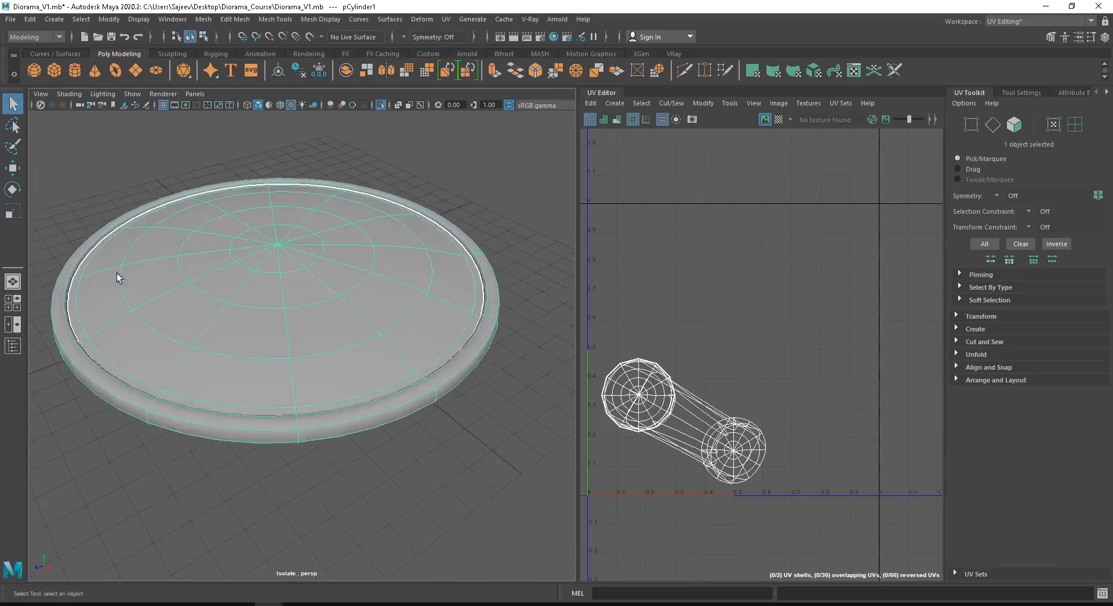
{"action": "left_click_drag", "start_coordinate": [223, 348], "coordinate": [96, 246], "text": "alt"}
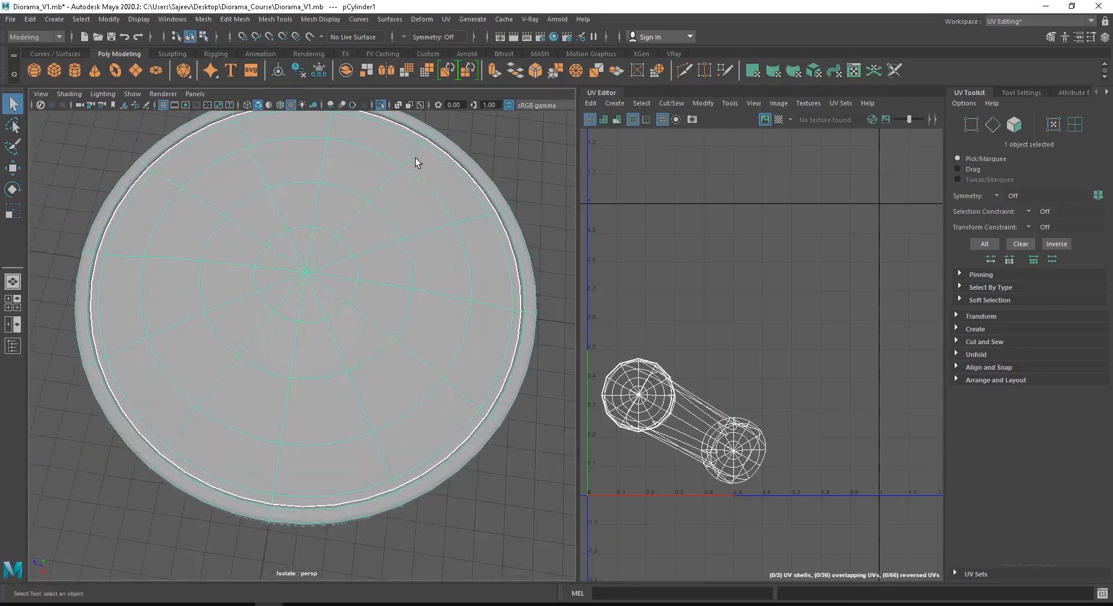
{"action": "left_click_drag", "start_coordinate": [495, 308], "coordinate": [461, 310], "text": "alt"}
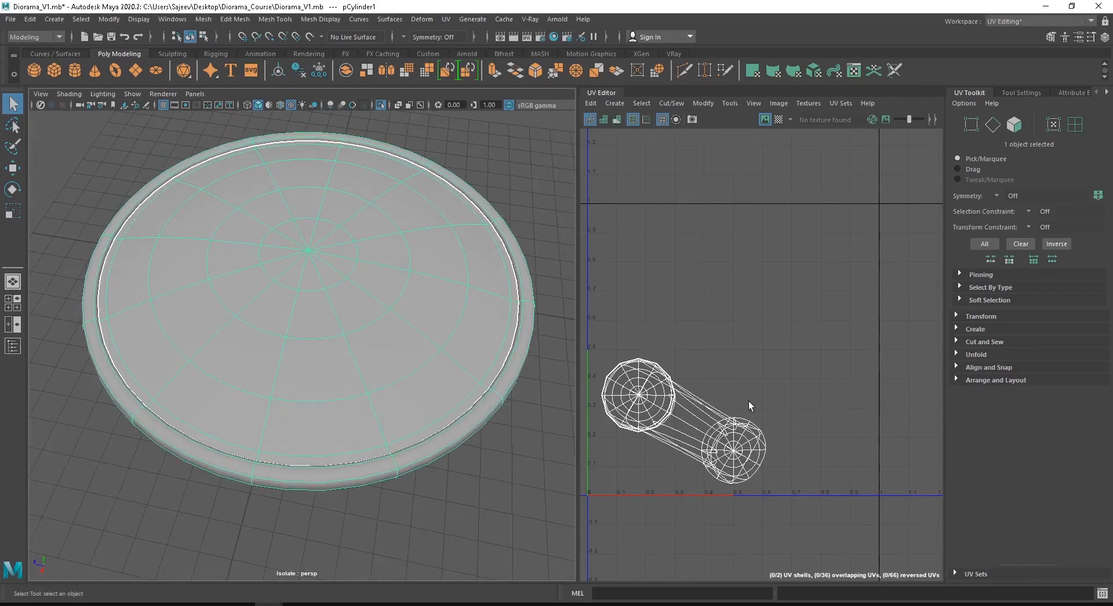
{"action": "middle_click_drag", "start_coordinate": [700, 386], "coordinate": [715, 345], "text": "alt"}
{"action": "right_click_drag", "start_coordinate": [714, 345], "coordinate": [708, 387], "text": "alt"}
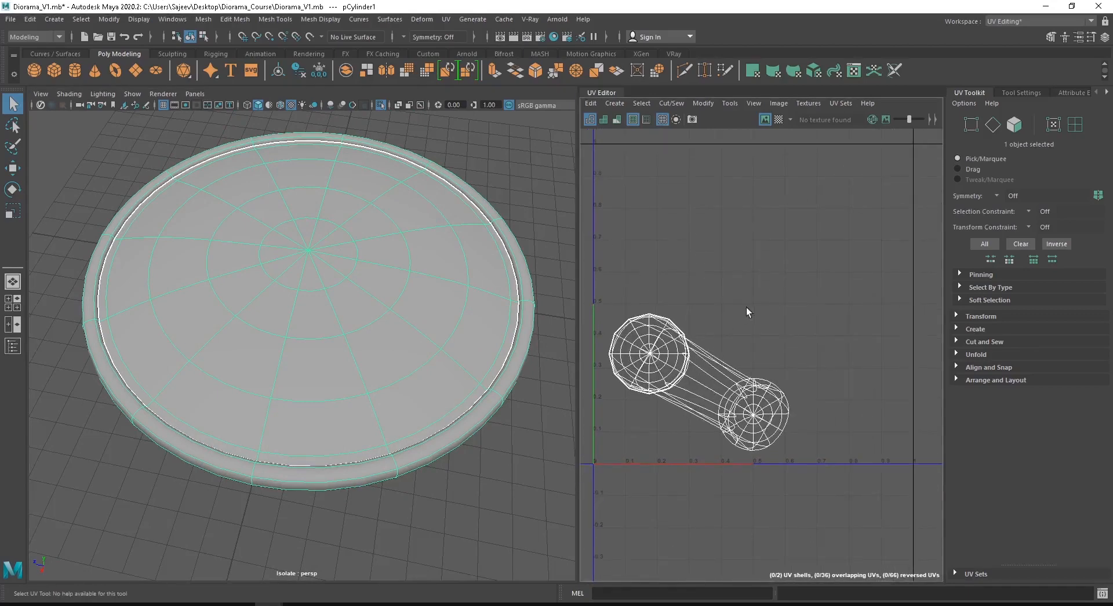
{"action": "left_click_drag", "start_coordinate": [576, 343], "coordinate": [508, 342]}
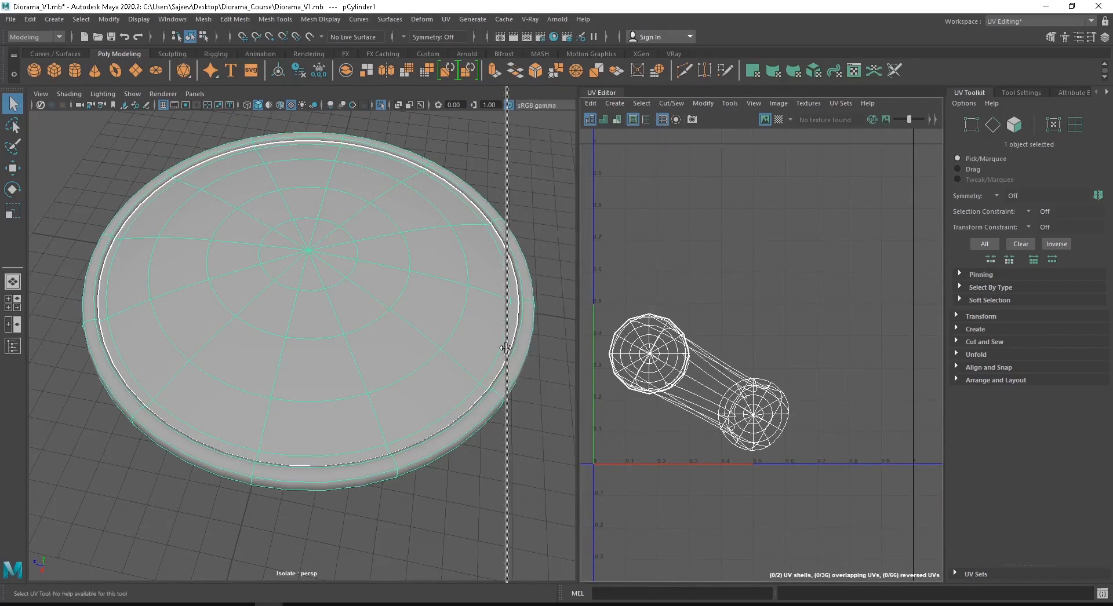
{"action": "scroll", "coordinate": [585, 328], "scroll_direction": "up", "scroll_amount": 1}
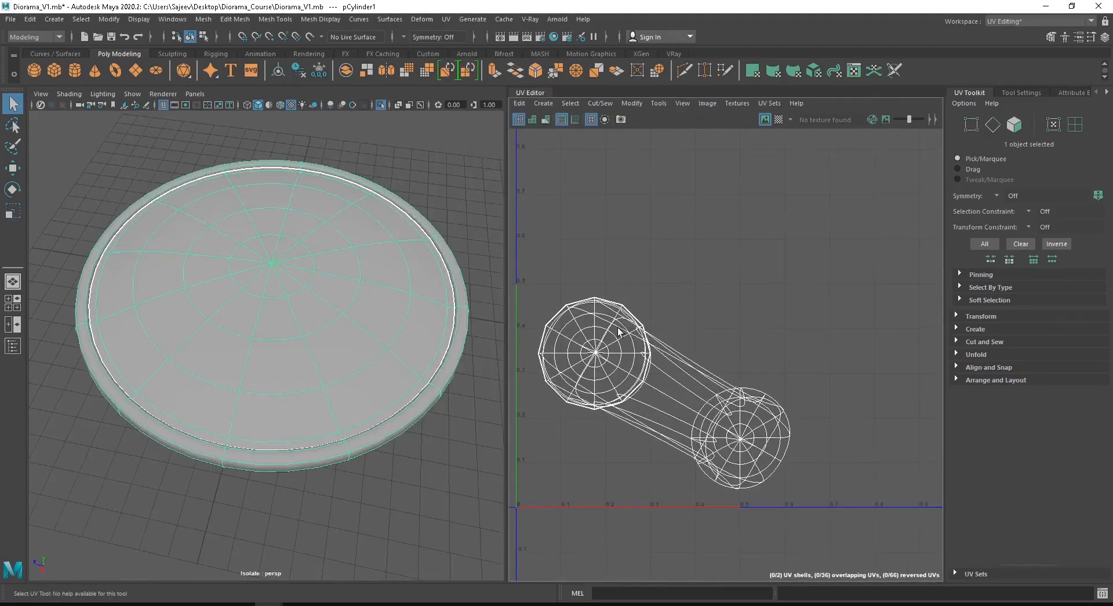
Switch to UV selection, select the whole rim-and-underside shell, and move it clear of the circular top shell
{"action": "right_click", "coordinate": [621, 327]}
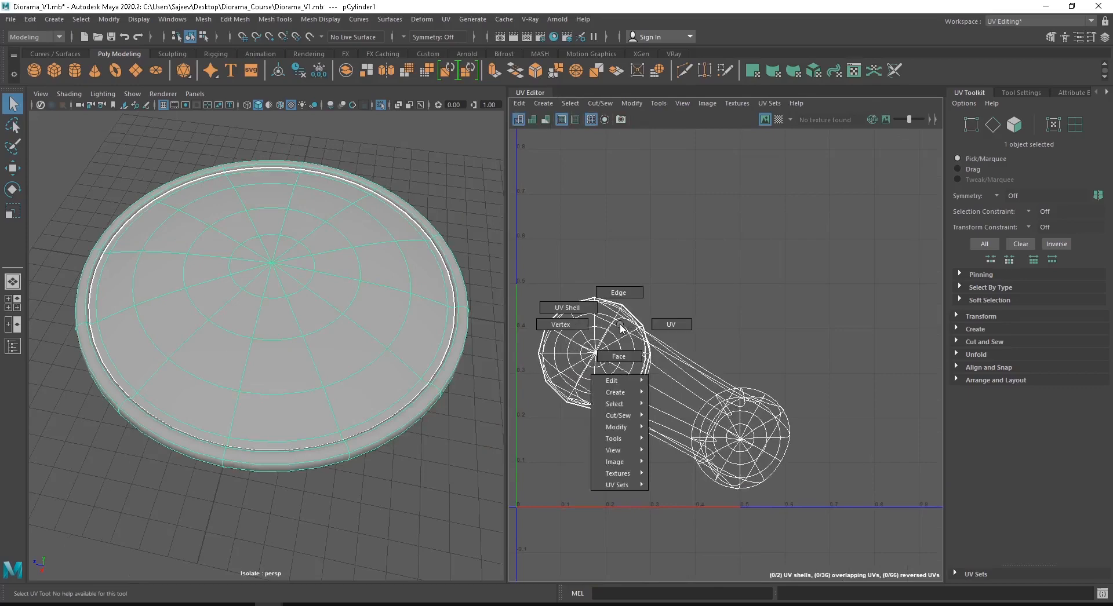
{"action": "left_click", "coordinate": [684, 323]}
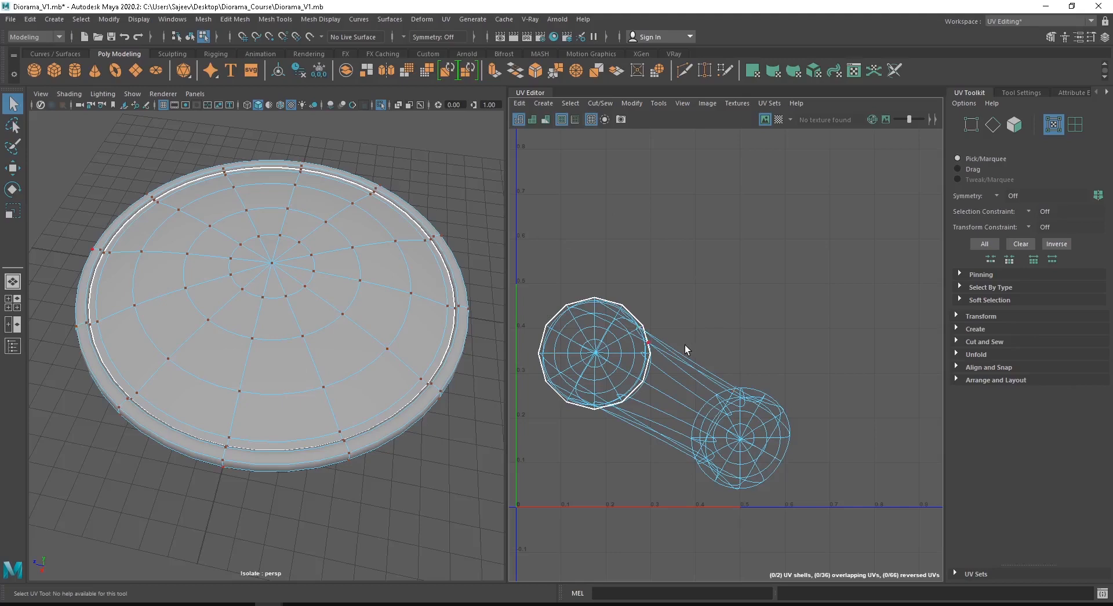
{"action": "left_click", "coordinate": [622, 354]}
{"action": "left_click", "coordinate": [744, 433]}
{"action": "double_click", "coordinate": [743, 432]}
{"action": "key", "text": "w"}
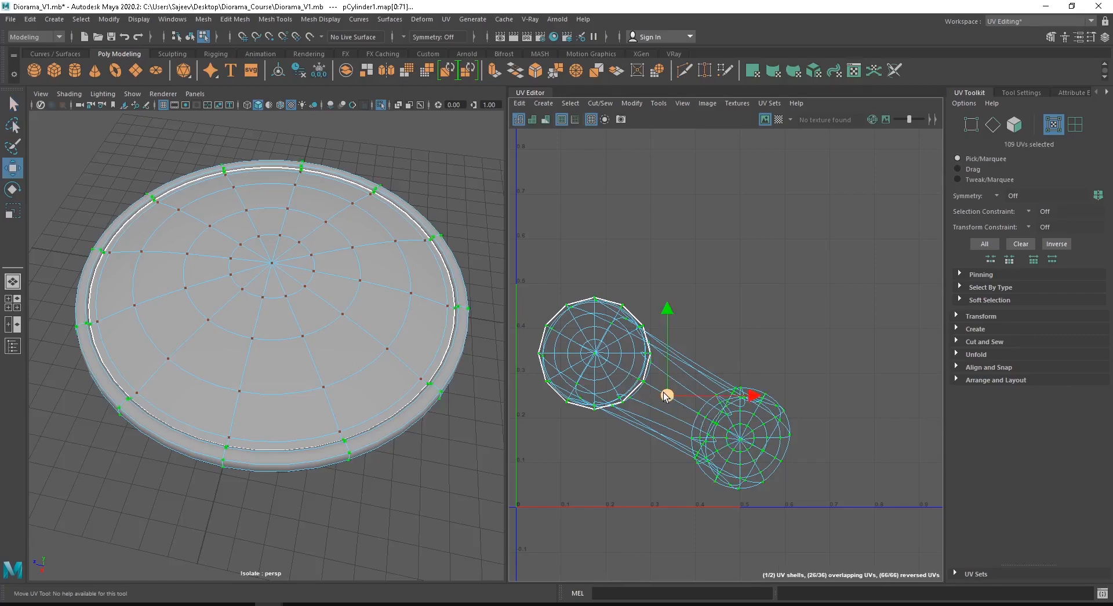
{"action": "left_click_drag", "start_coordinate": [667, 395], "coordinate": [757, 259]}
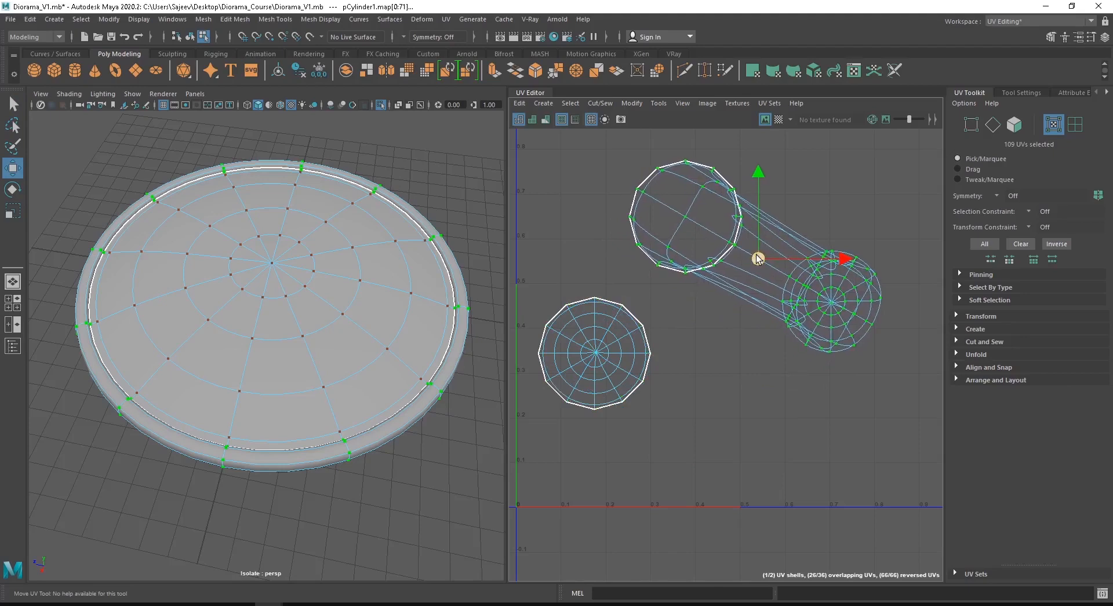
Adjust the positions of the circular top shell and the rim-and-underside shell, keeping the two separate
{"action": "double_click", "coordinate": [596, 352]}
{"action": "left_click_drag", "start_coordinate": [597, 353], "coordinate": [625, 389]}
{"action": "double_click", "coordinate": [760, 277]}
{"action": "mouse_move", "coordinate": [748, 270]}
{"action": "left_mouse_down"}
{"action": "mouse_move", "coordinate": [758, 311]}
{"action": "mouse_move", "coordinate": [716, 276]}
{"action": "mouse_move", "coordinate": [741, 277]}
{"action": "left_mouse_up"}
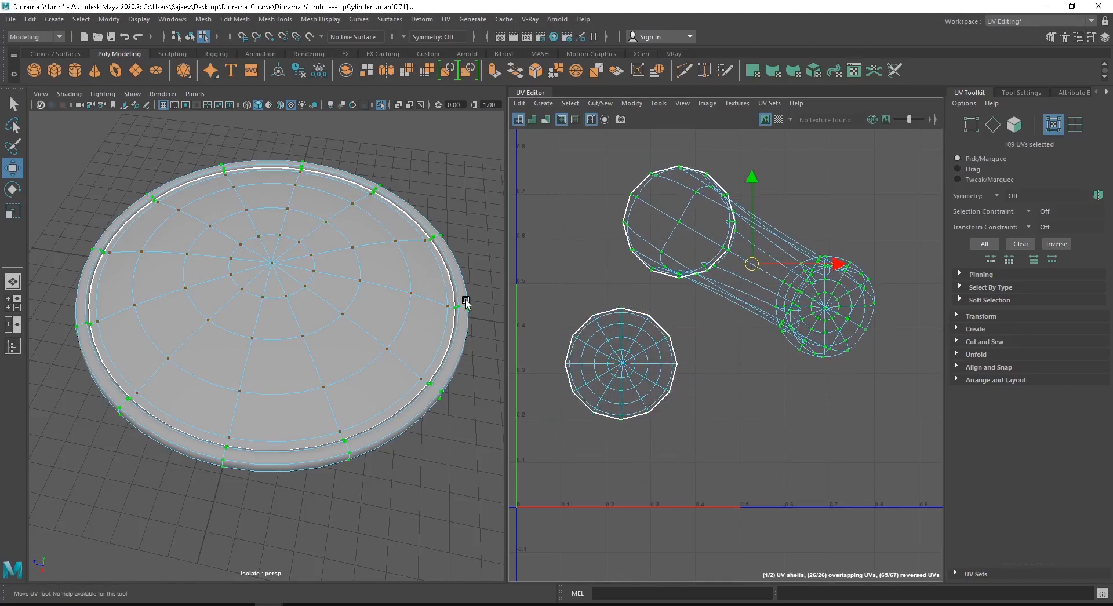
Select the circular top shell and the rim-and-underside shell in turn to match them with the base's geometry
{"action": "double_click", "coordinate": [633, 346]}
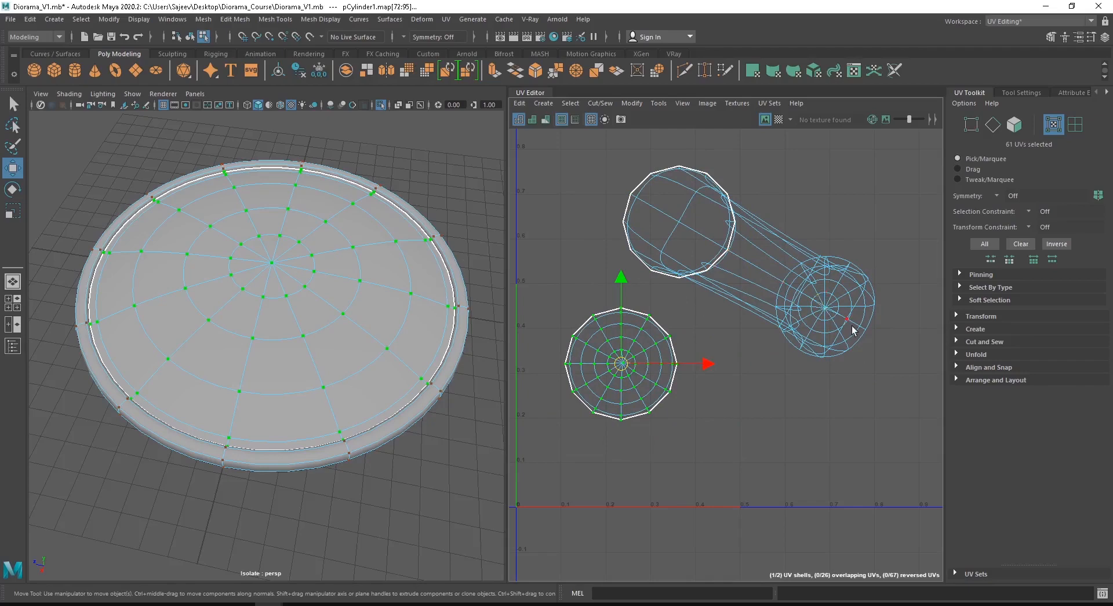
{"action": "right_click_drag", "start_coordinate": [852, 325], "coordinate": [757, 318], "text": "alt"}
{"action": "middle_click_drag", "start_coordinate": [771, 317], "coordinate": [713, 354], "text": "alt"}
{"action": "right_click_drag", "start_coordinate": [713, 355], "coordinate": [728, 374], "text": "alt"}
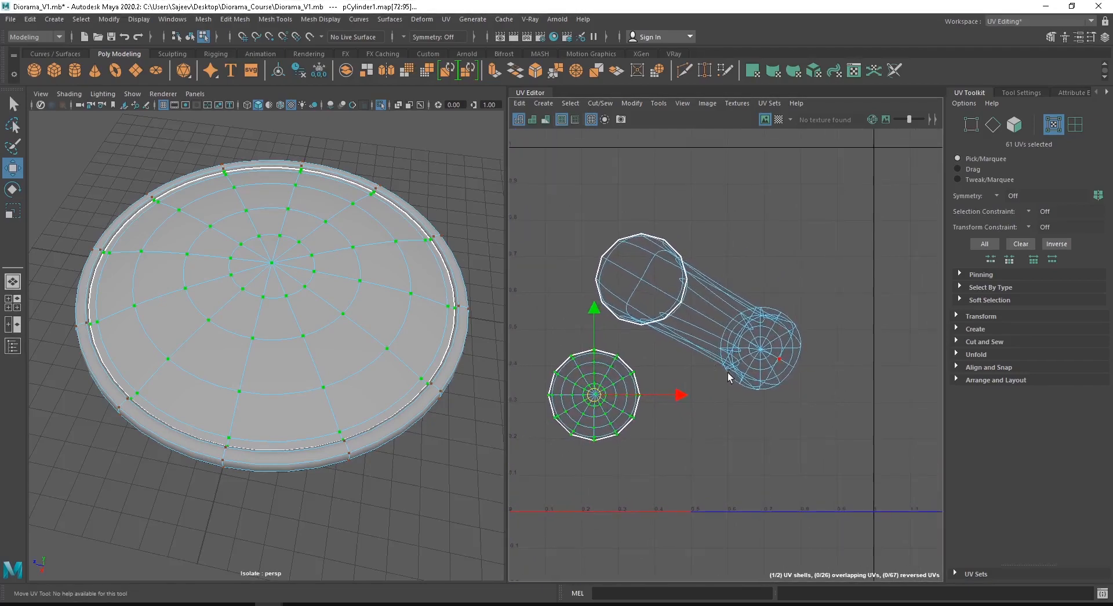
{"action": "middle_click_drag", "start_coordinate": [728, 373], "coordinate": [749, 364], "text": "alt"}
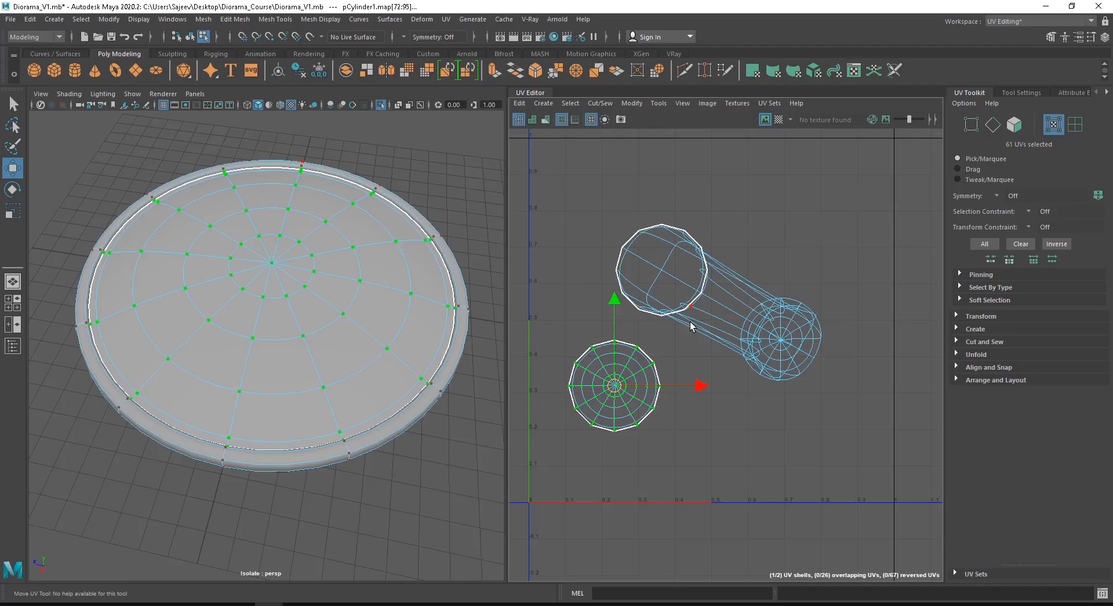
{"action": "double_click", "coordinate": [710, 295]}
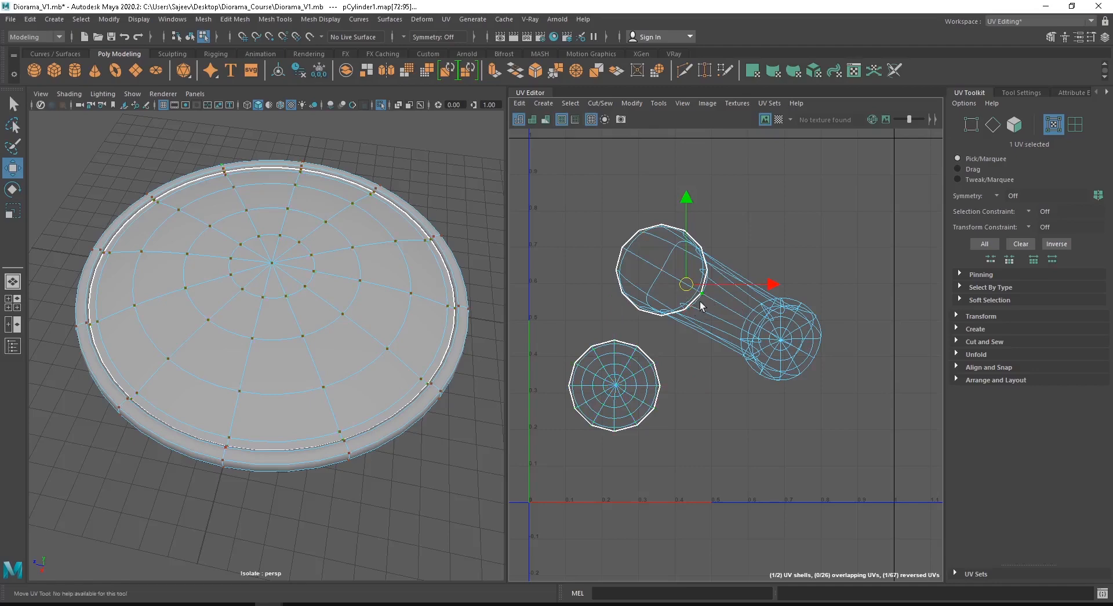
Unfold the selected rim-and-underside shell and move it clear of the circular top shell
{"action": "right_click", "coordinate": [788, 254], "text": "shift"}
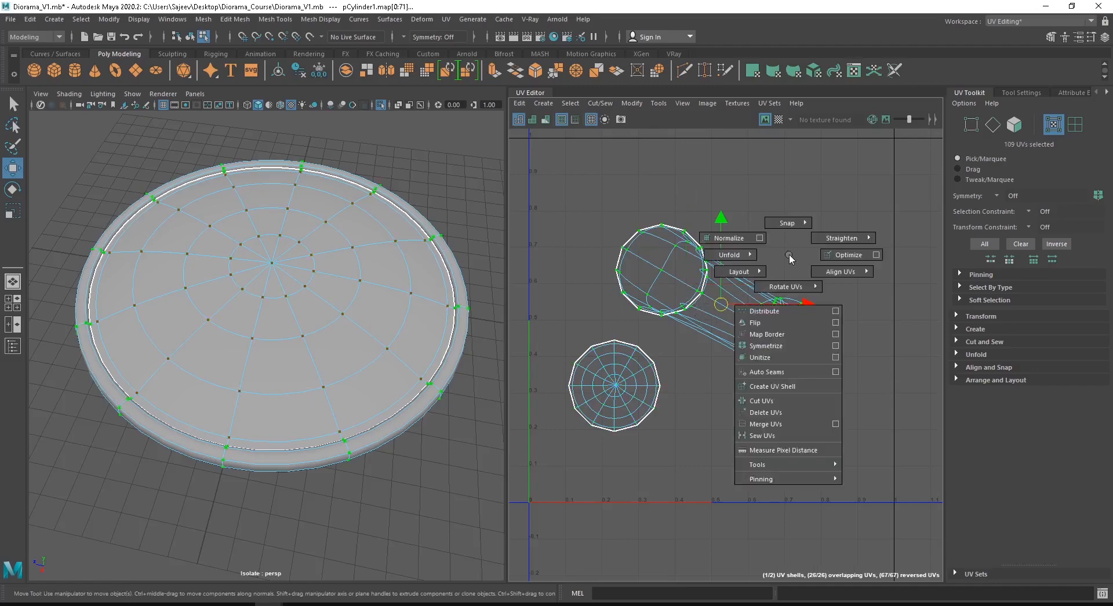
{"action": "mouse_move", "coordinate": [788, 253]}
{"action": "right_mouse_down", "text": "shift"}
{"action": "mouse_move", "coordinate": [729, 255]}
{"action": "mouse_move", "coordinate": [788, 250]}
{"action": "right_mouse_up", "text": "shift"}
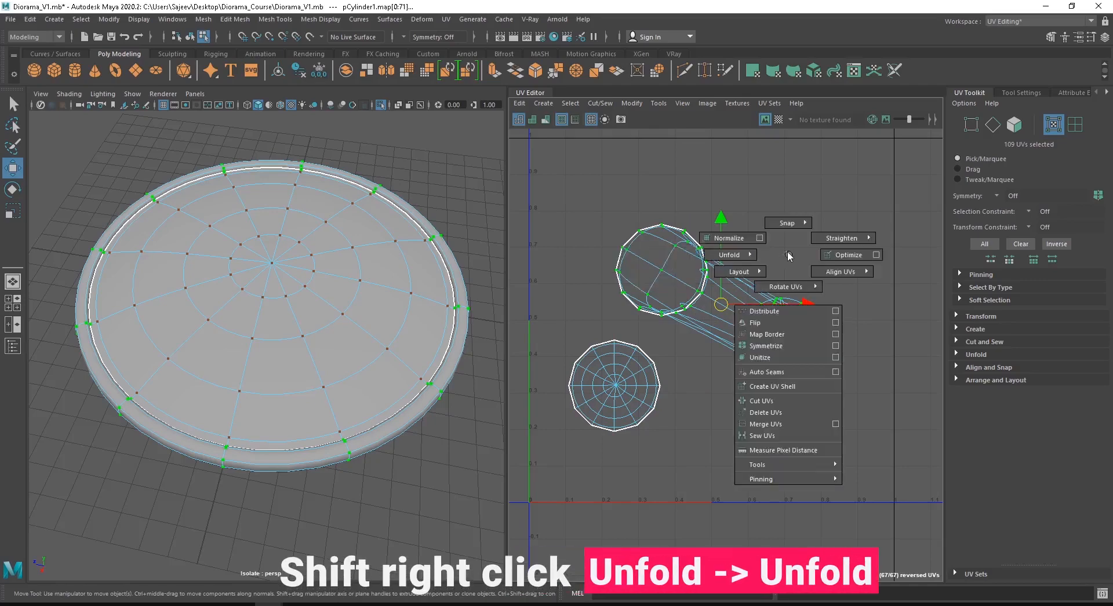
{"action": "right_click_drag", "start_coordinate": [788, 254], "coordinate": [736, 258], "text": "shift"}
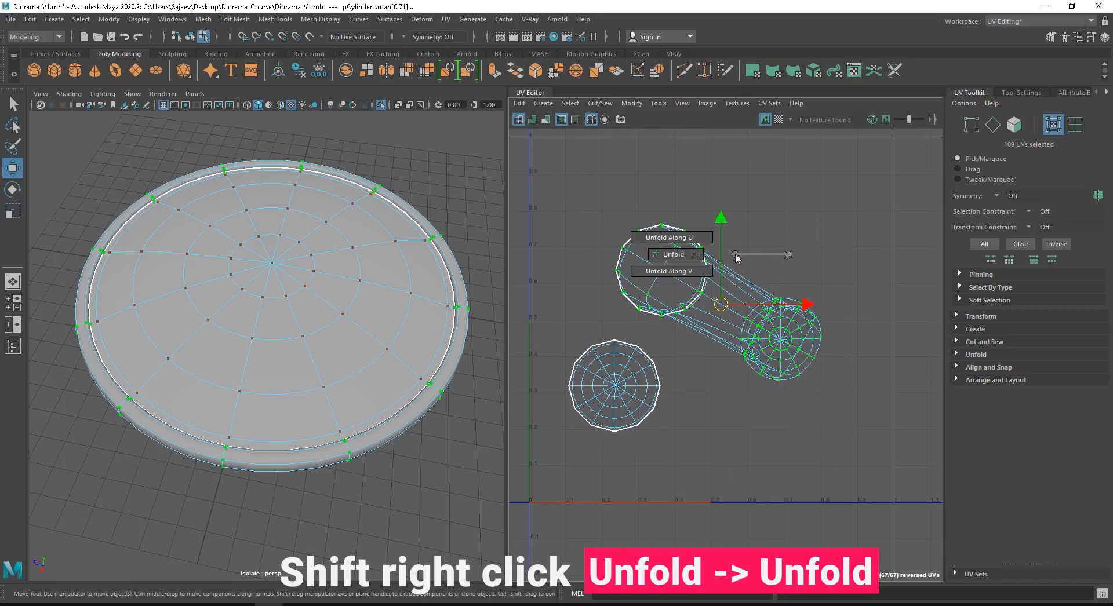
{"action": "right_click_drag", "start_coordinate": [736, 258], "coordinate": [679, 259], "text": "shift"}
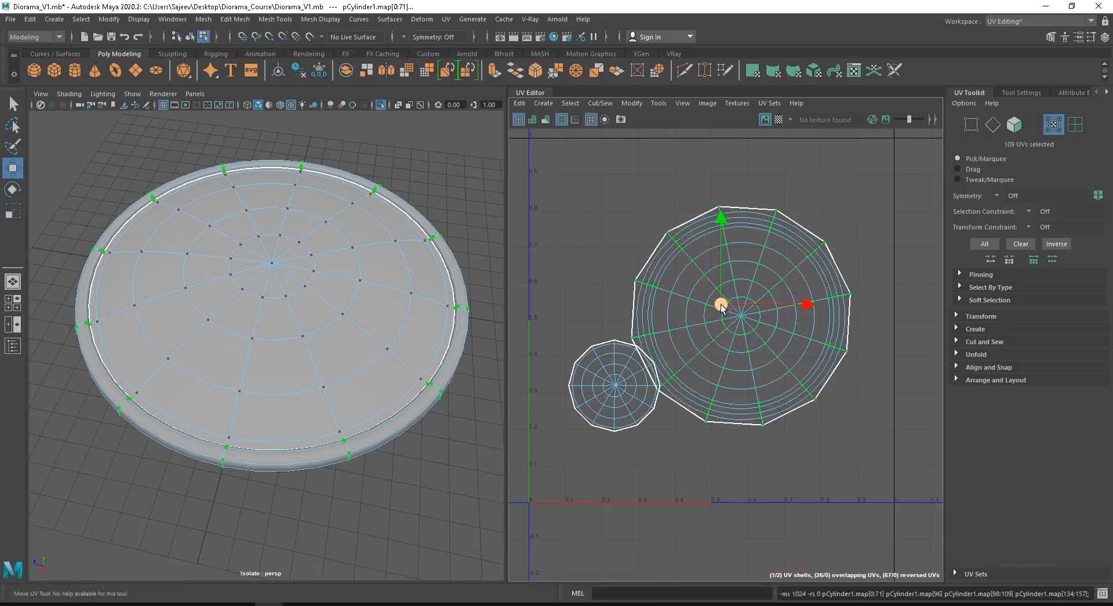
{"action": "left_click_drag", "start_coordinate": [721, 304], "coordinate": [730, 264]}
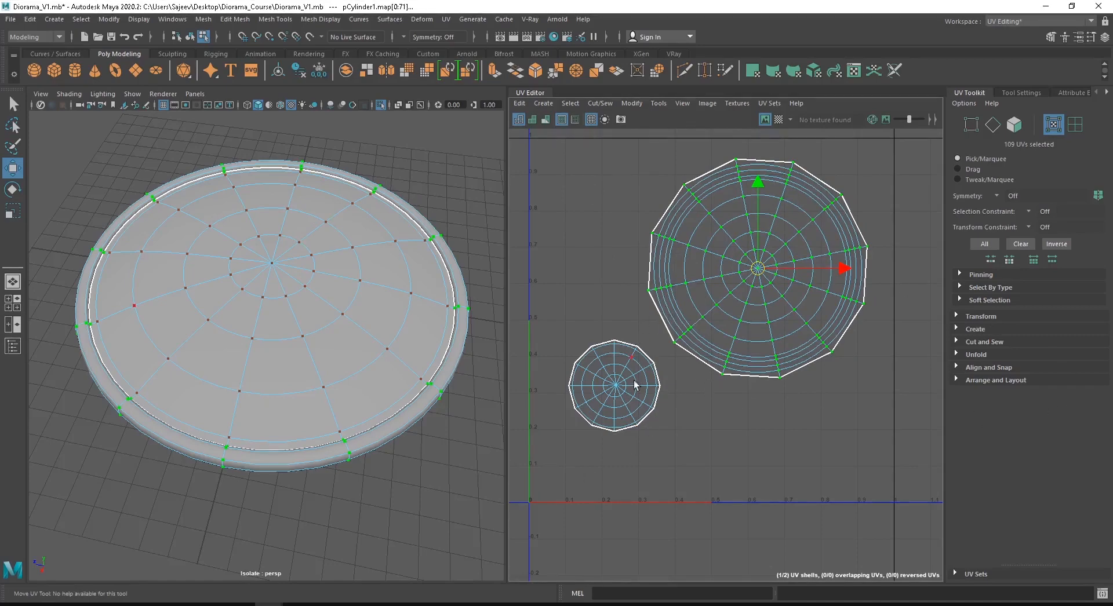
Select the whole circular top shell and unfold it
{"action": "double_click", "coordinate": [618, 391]}
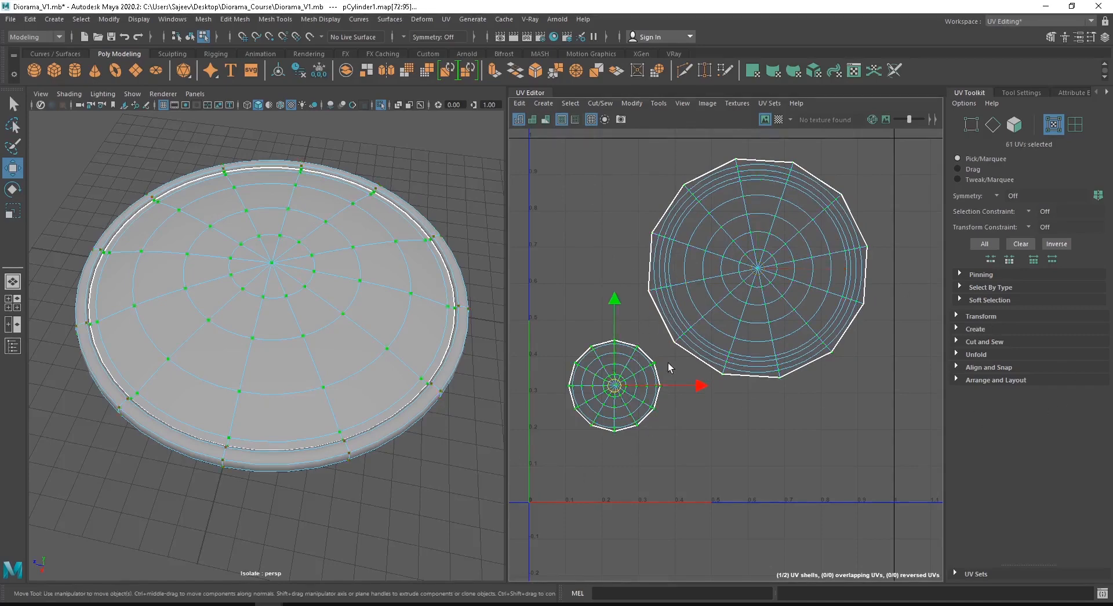
{"action": "right_click_drag", "start_coordinate": [850, 391], "coordinate": [669, 399], "text": "shift"}
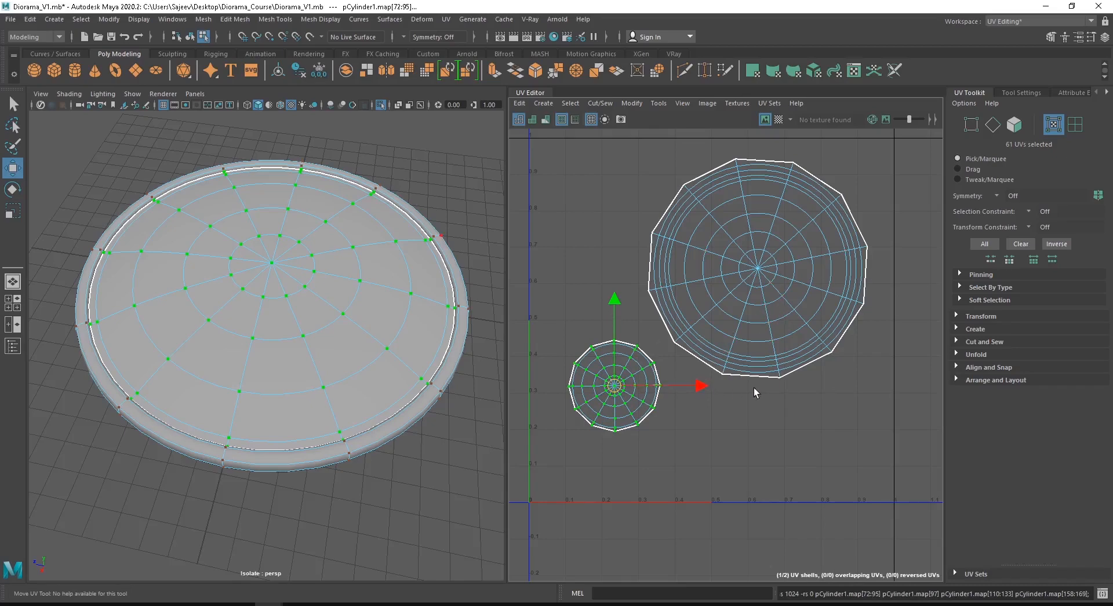
{"action": "right_click_drag", "start_coordinate": [690, 366], "coordinate": [677, 336], "text": "alt"}
{"action": "middle_click_drag", "start_coordinate": [677, 336], "coordinate": [665, 378], "text": "alt"}
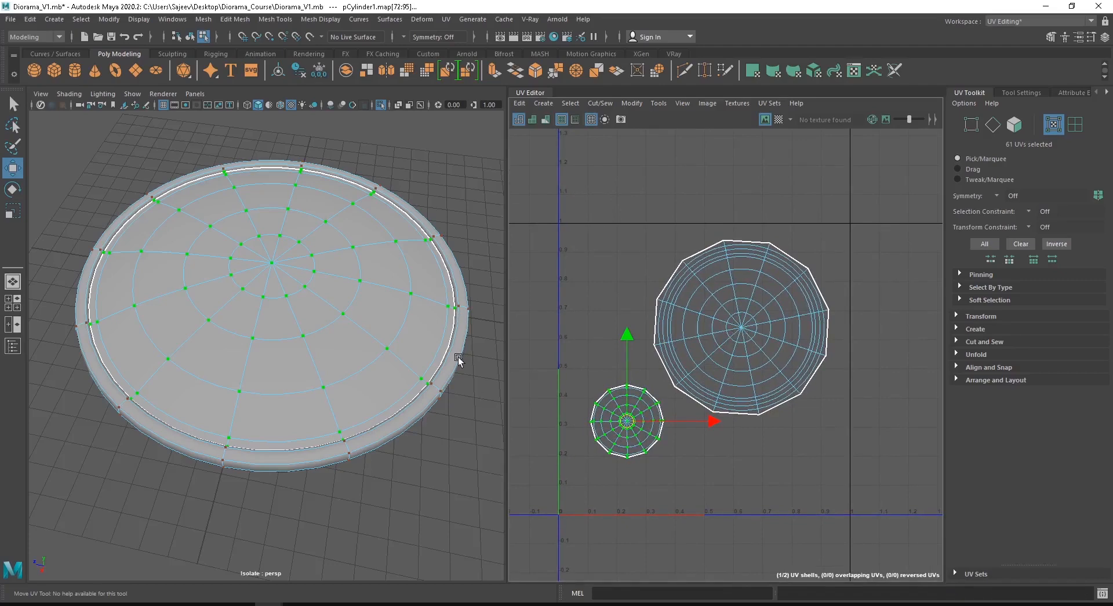
{"action": "left_click_drag", "start_coordinate": [433, 397], "coordinate": [390, 365], "text": "alt"}
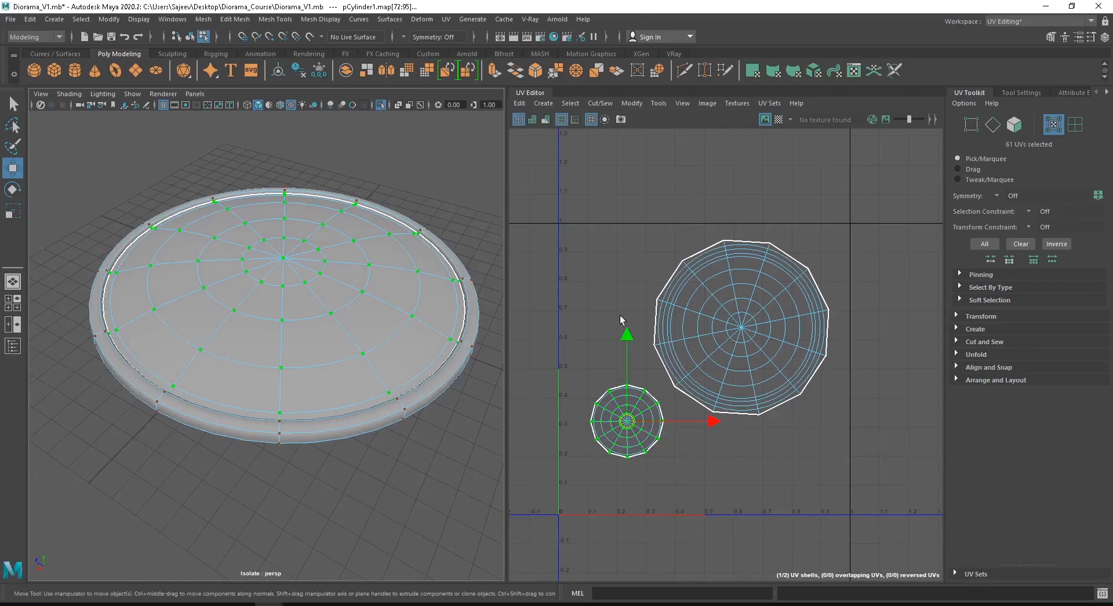
Trace the outline of the 0 to 1 UV tile around both shells to examine the usable UV space
{"action": "left_click_drag", "start_coordinate": [557, 221], "coordinate": [849, 515]}
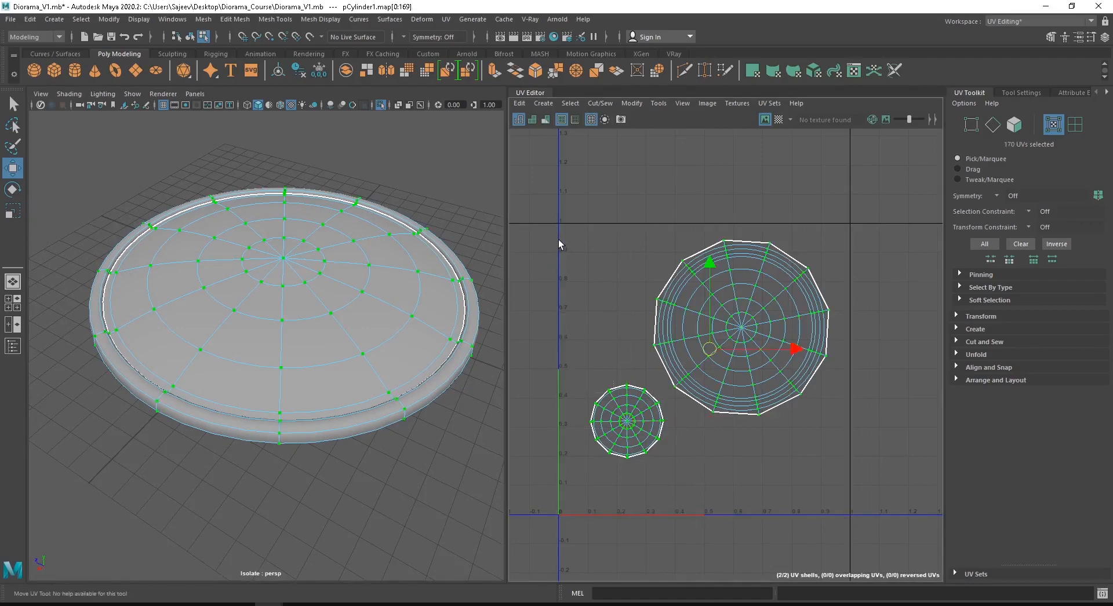
{"action": "left_click", "coordinate": [557, 232]}
{"action": "left_click_drag", "start_coordinate": [556, 220], "coordinate": [850, 513]}
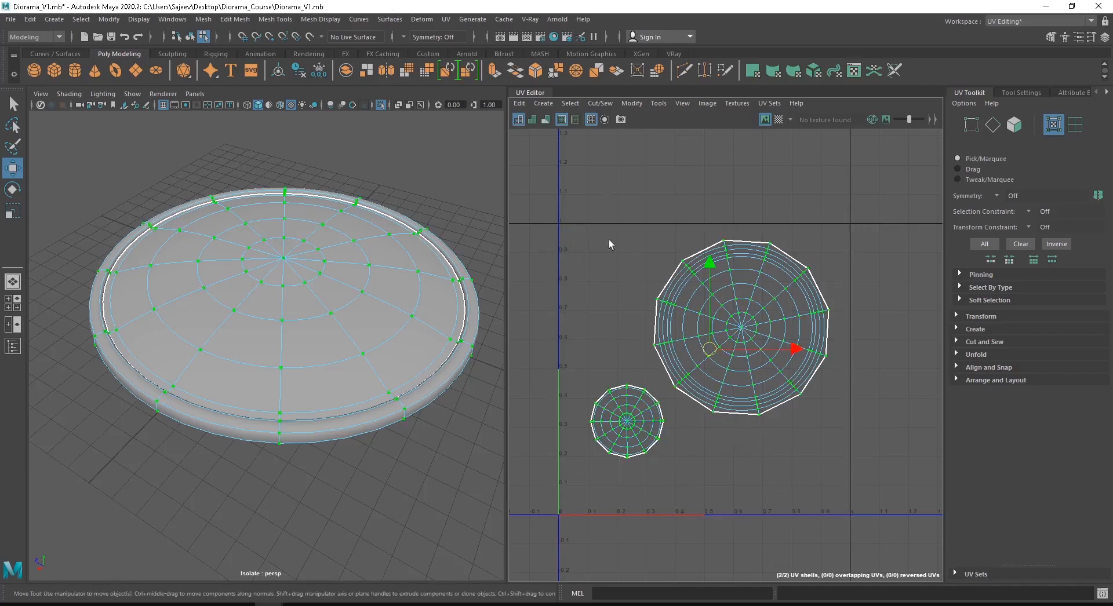
{"action": "right_click_drag", "start_coordinate": [847, 425], "coordinate": [556, 371], "text": "alt"}
{"action": "middle_click_drag", "start_coordinate": [665, 344], "coordinate": [542, 380], "text": "alt"}
{"action": "right_click_drag", "start_coordinate": [655, 407], "coordinate": [844, 438], "text": "alt"}
{"action": "middle_click_drag", "start_coordinate": [711, 412], "coordinate": [750, 321], "text": "alt"}
{"action": "right_click_drag", "start_coordinate": [697, 371], "coordinate": [768, 350], "text": "alt"}
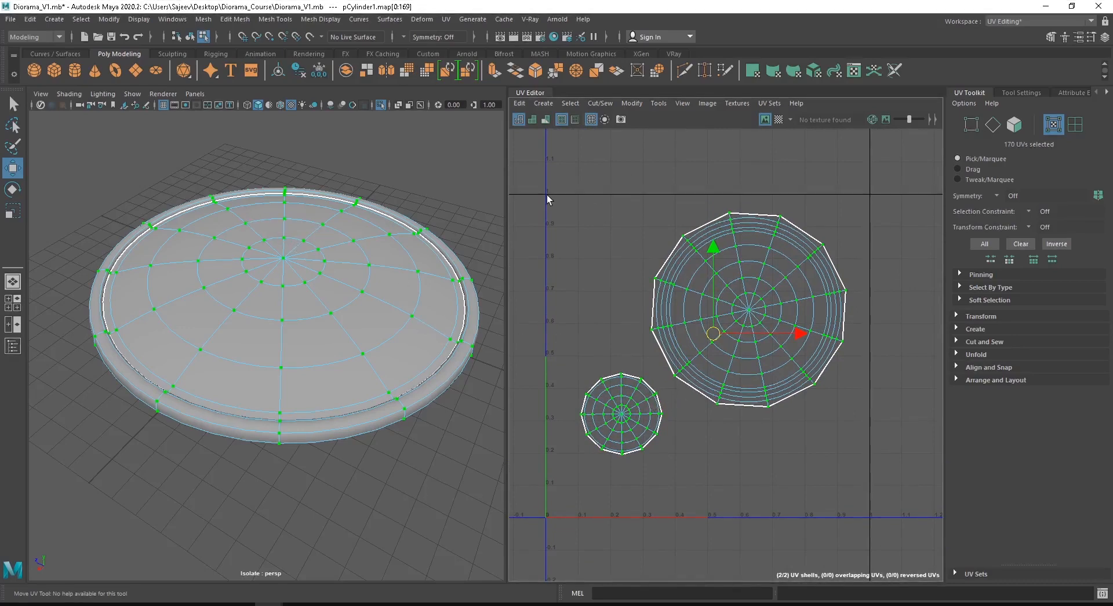
{"action": "left_click_drag", "start_coordinate": [547, 194], "coordinate": [870, 516]}
{"action": "left_click", "coordinate": [724, 455]}
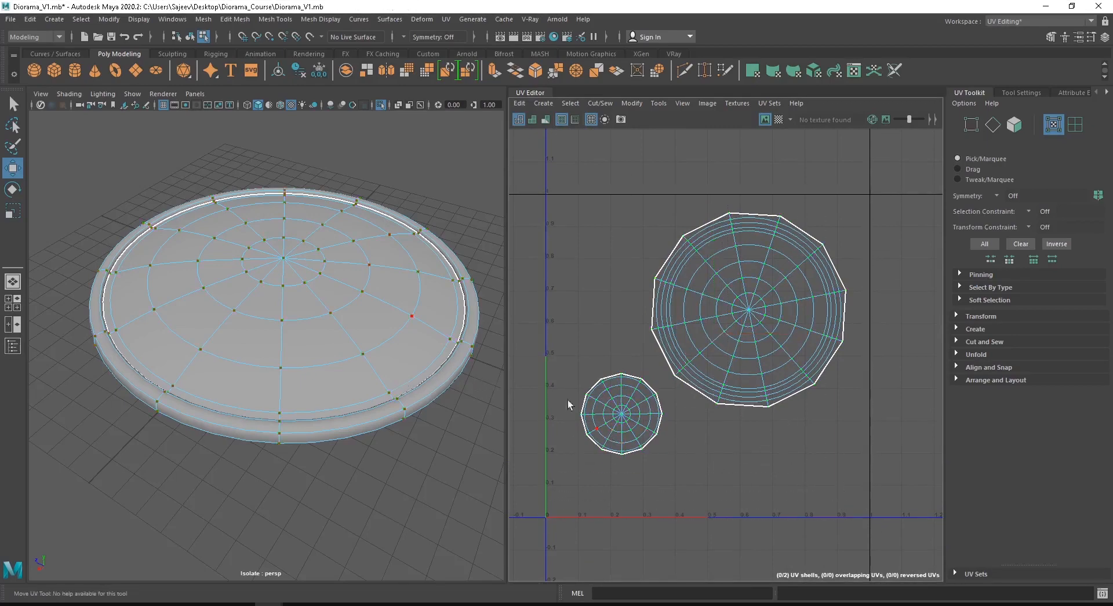
Select the circular top shell, scale it up to well over twice its size, and fit it into the UV tile's lower-left area
{"action": "left_click", "coordinate": [616, 415]}
{"action": "double_click", "coordinate": [617, 416]}
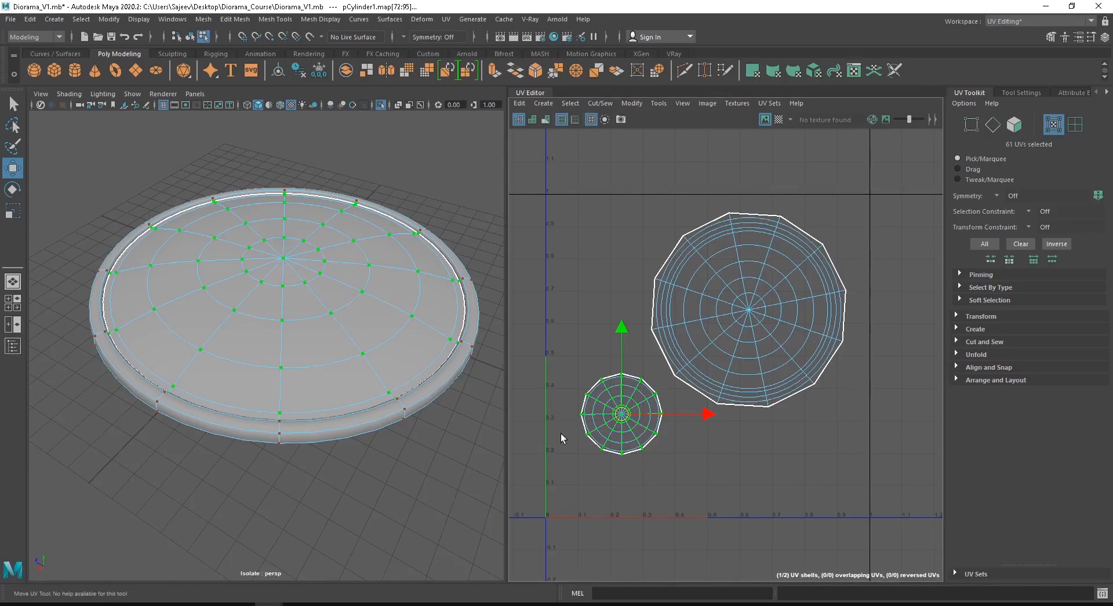
{"action": "key", "text": "r"}
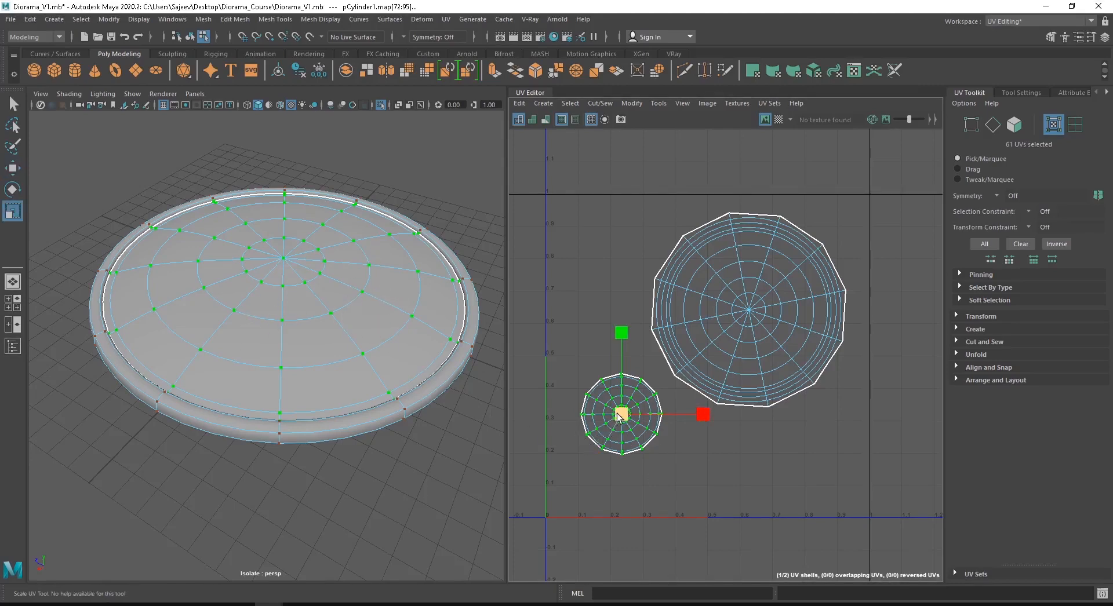
{"action": "left_click_drag", "start_coordinate": [619, 416], "coordinate": [760, 417]}
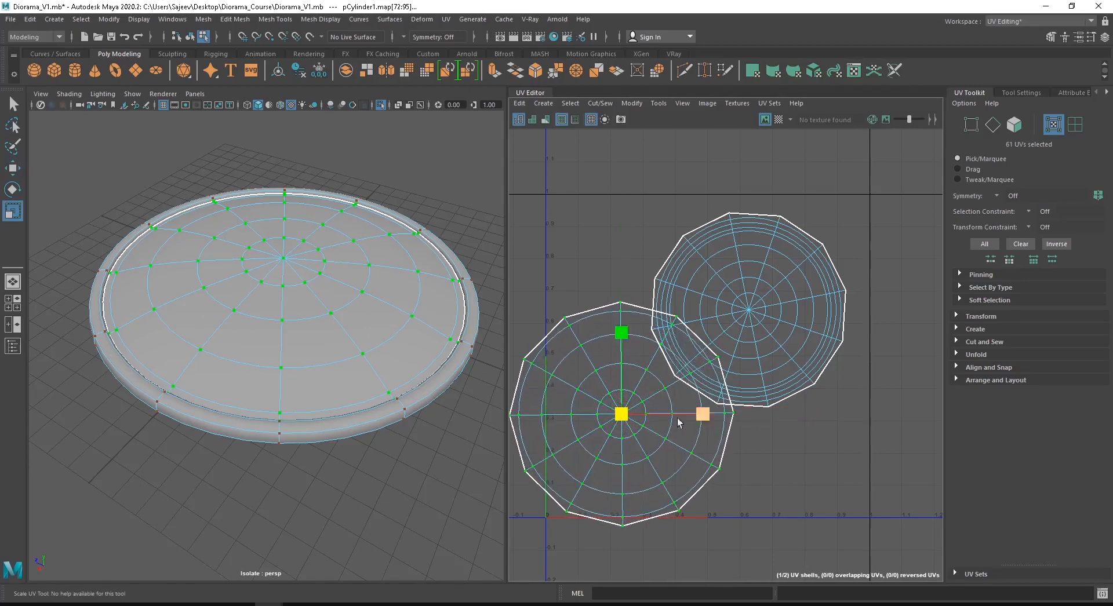
{"action": "key", "text": "w"}
{"action": "left_click_drag", "start_coordinate": [625, 416], "coordinate": [667, 402]}
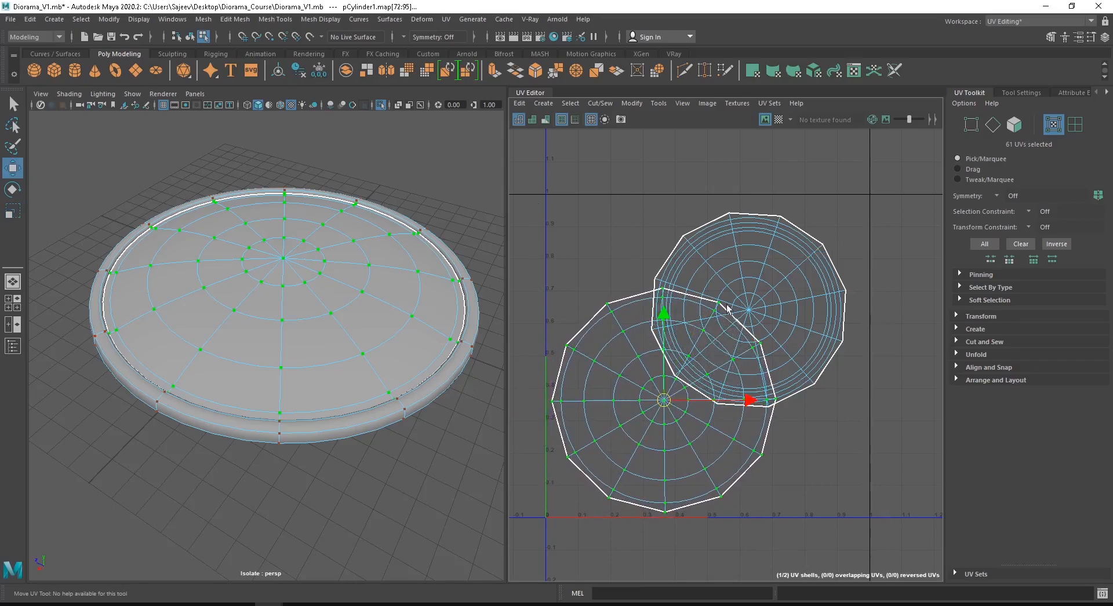
Select the rim-and-underside shell, scale it down, and place it in the UV tile's upper-right corner without overlapping the top shell
{"action": "left_click", "coordinate": [762, 290]}
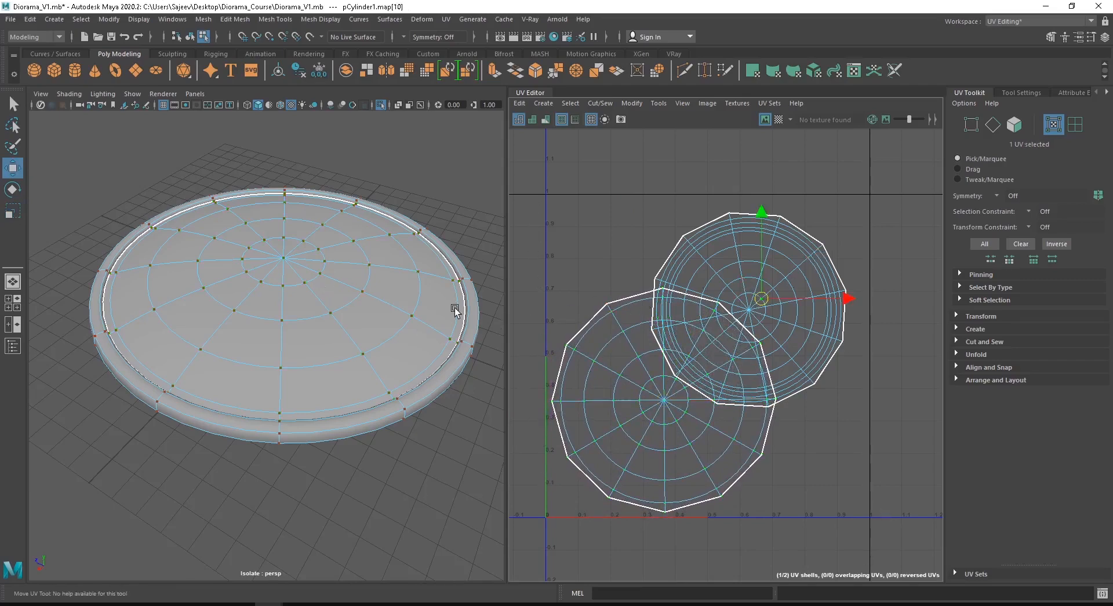
{"action": "double_click", "coordinate": [780, 312]}
{"action": "key", "text": "r"}
{"action": "left_click_drag", "start_coordinate": [749, 310], "coordinate": [795, 272]}
{"action": "key", "text": "w"}
{"action": "key", "text": "r"}
{"action": "key", "text": "w"}
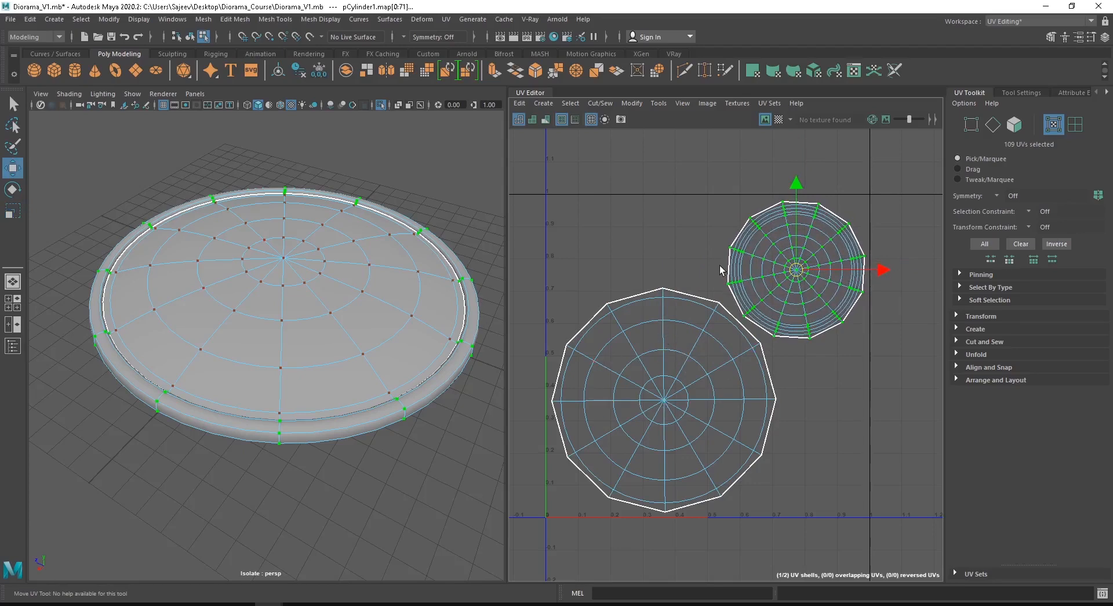
{"action": "left_click_drag", "start_coordinate": [797, 270], "coordinate": [797, 265]}
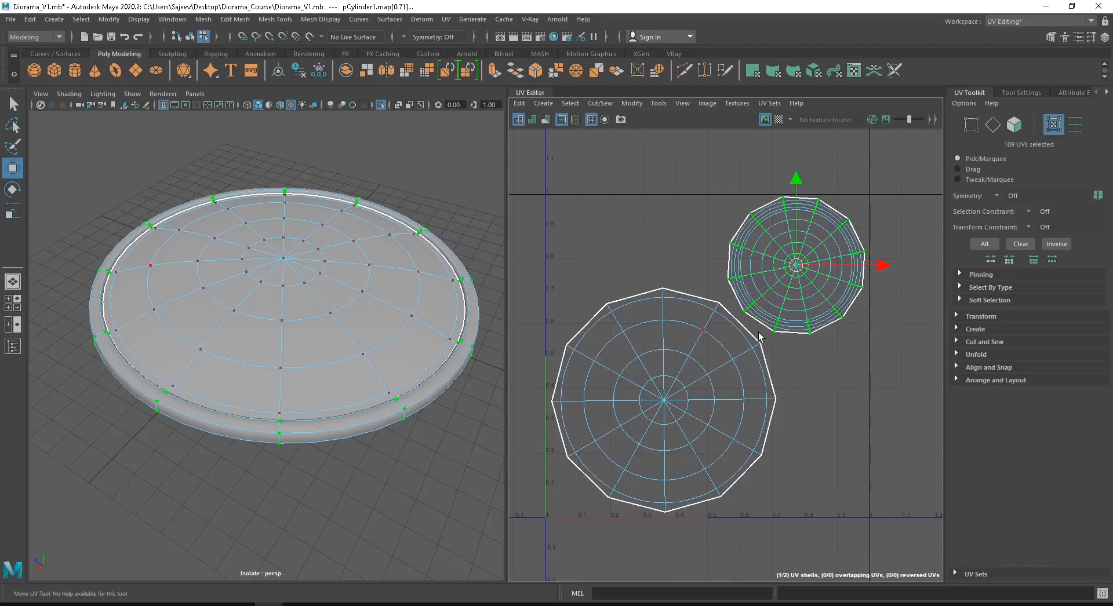
Return the round base to object mode and select it as a whole object
{"action": "scroll", "coordinate": [799, 383], "scroll_direction": "down", "scroll_amount": 4}
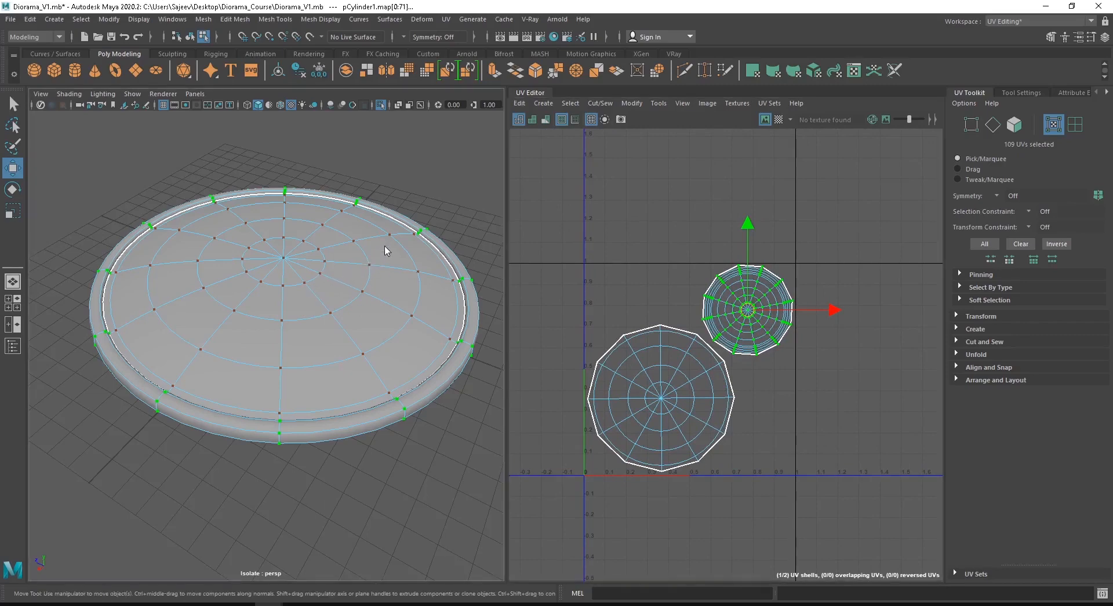
{"action": "right_click_drag", "start_coordinate": [384, 246], "coordinate": [426, 226]}
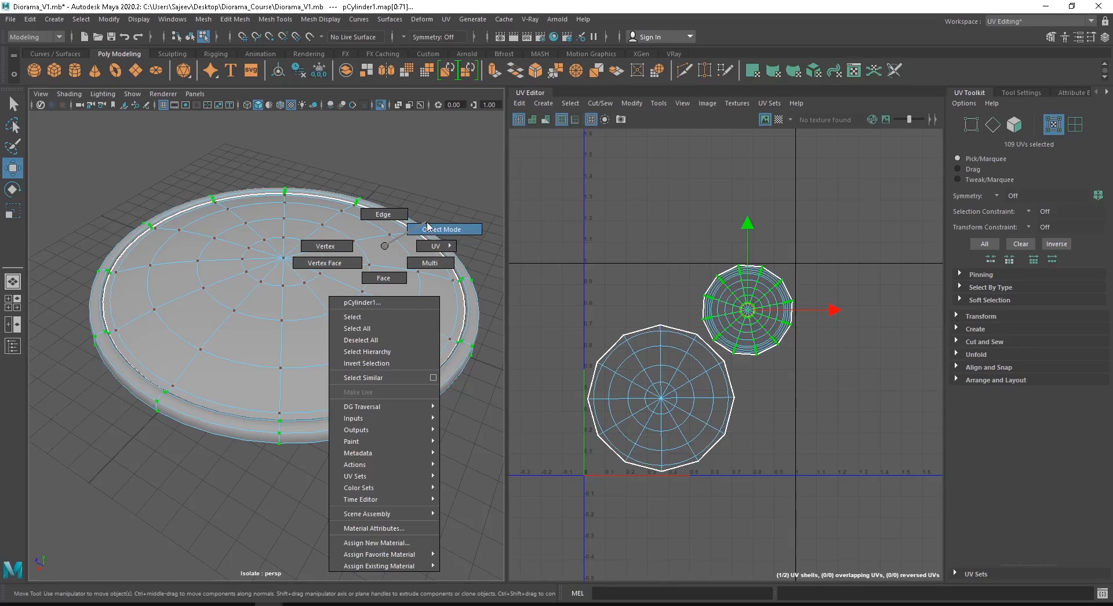
{"action": "right_click_drag", "start_coordinate": [427, 227], "coordinate": [428, 228]}
{"action": "left_click", "coordinate": [448, 213]}
{"action": "left_click", "coordinate": [357, 277]}
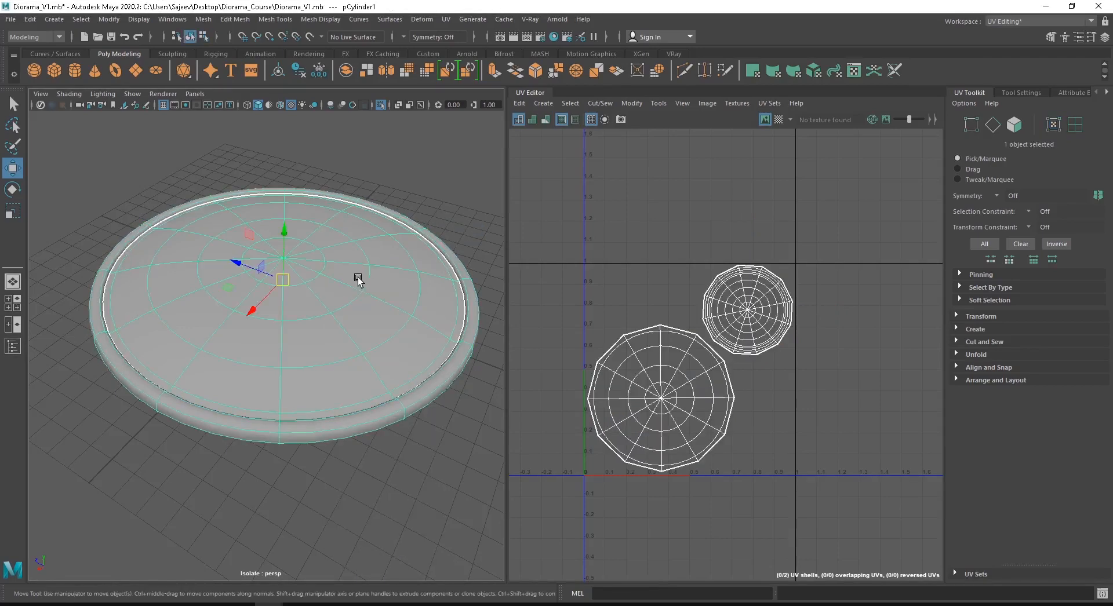
Deselect the base and turn off its isolation to show the whole mushroom diorama
{"action": "scroll", "coordinate": [676, 355], "scroll_direction": "down", "scroll_amount": 3}
{"action": "scroll", "coordinate": [676, 355], "scroll_direction": "up", "scroll_amount": 5}
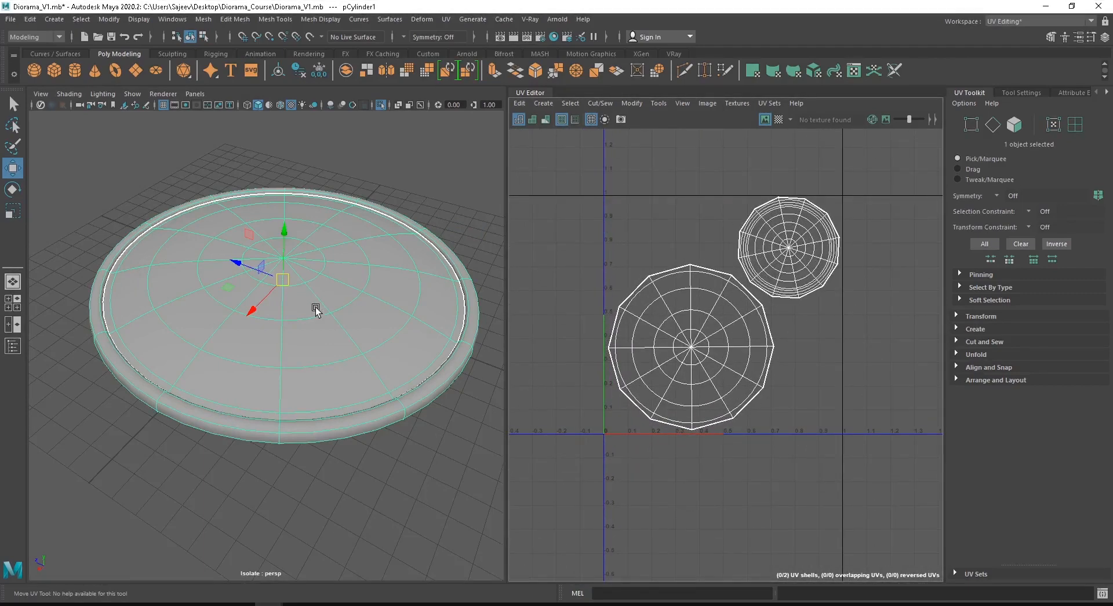
{"action": "scroll", "coordinate": [307, 360], "scroll_direction": "down", "scroll_amount": 5}
{"action": "left_click_drag", "start_coordinate": [273, 282], "coordinate": [359, 278], "text": "alt"}
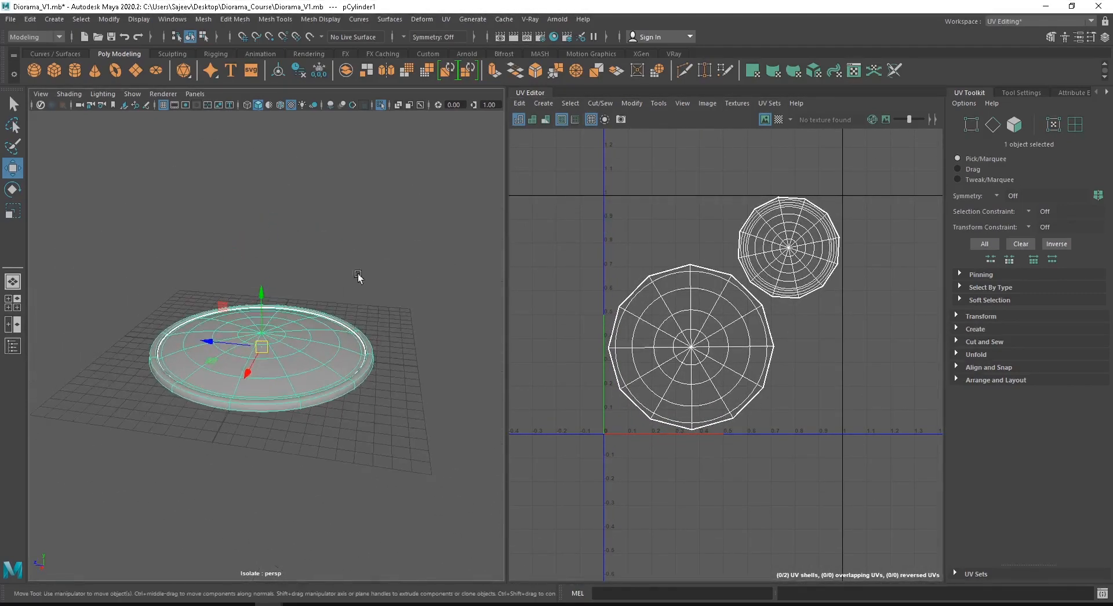
{"action": "left_click", "coordinate": [372, 147]}
{"action": "left_click", "coordinate": [381, 105]}
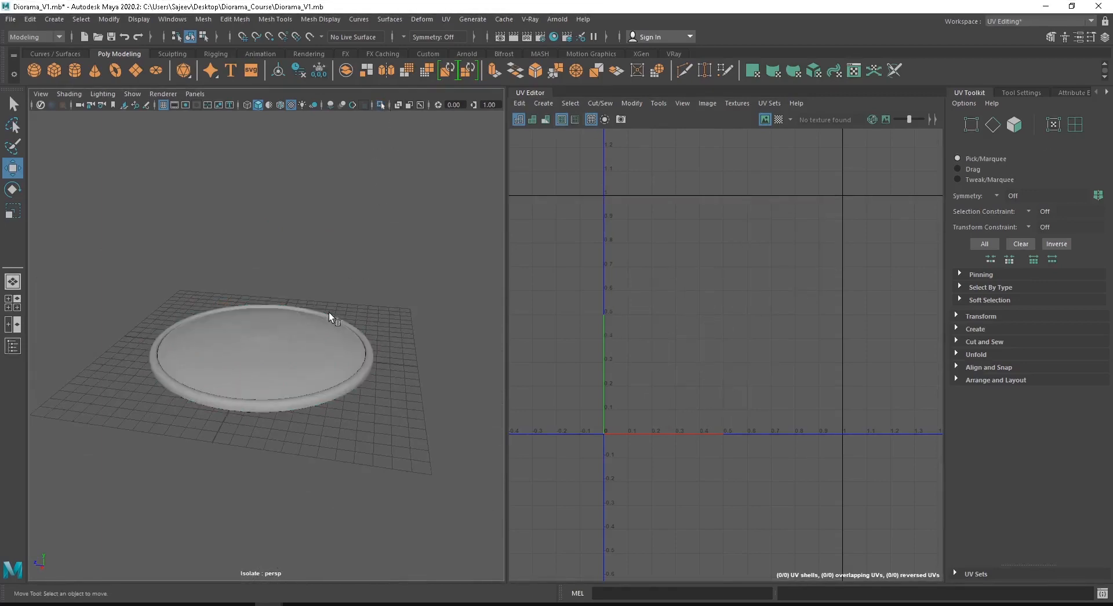
{"action": "left_click_drag", "start_coordinate": [372, 334], "coordinate": [427, 329], "text": "alt"}
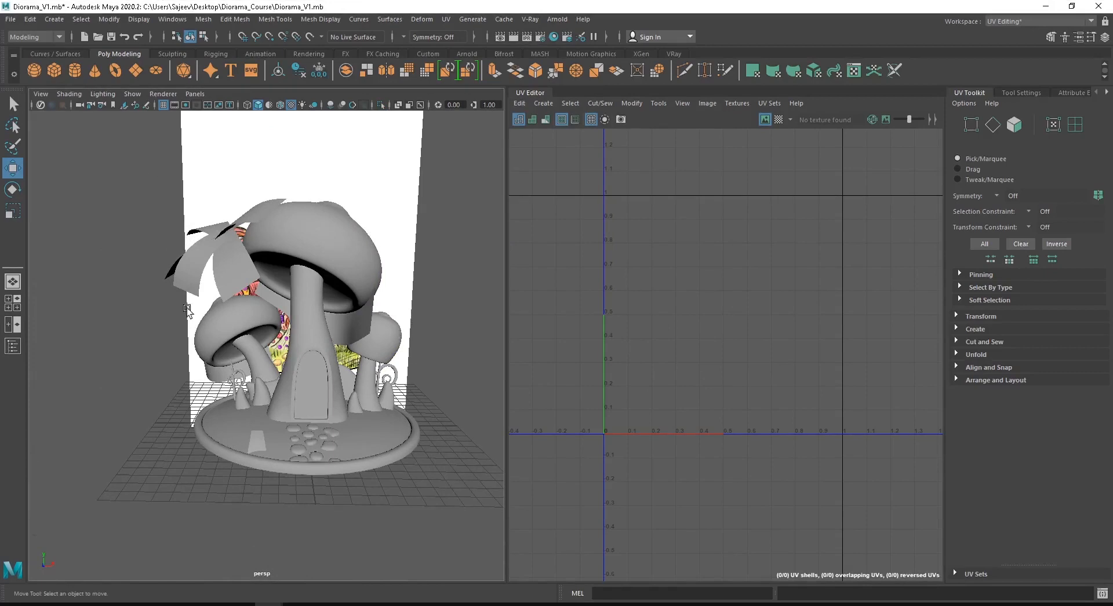